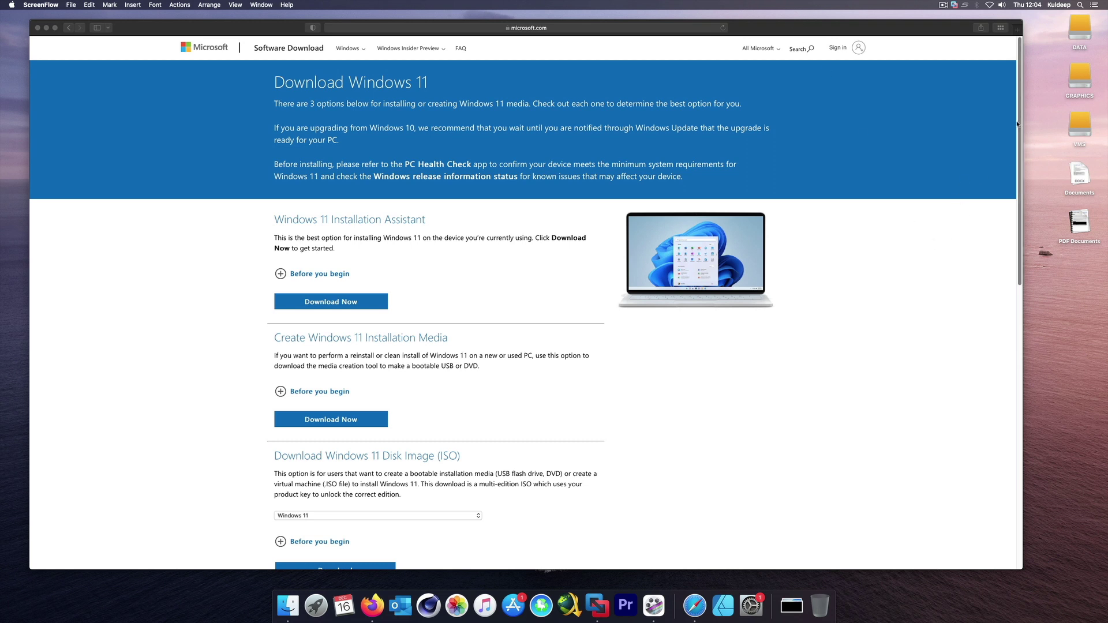
# - Request the Windows 11 disk image (ISO) on Microsoft's Windows 11 download page
pyautogui.click(1018, 142)
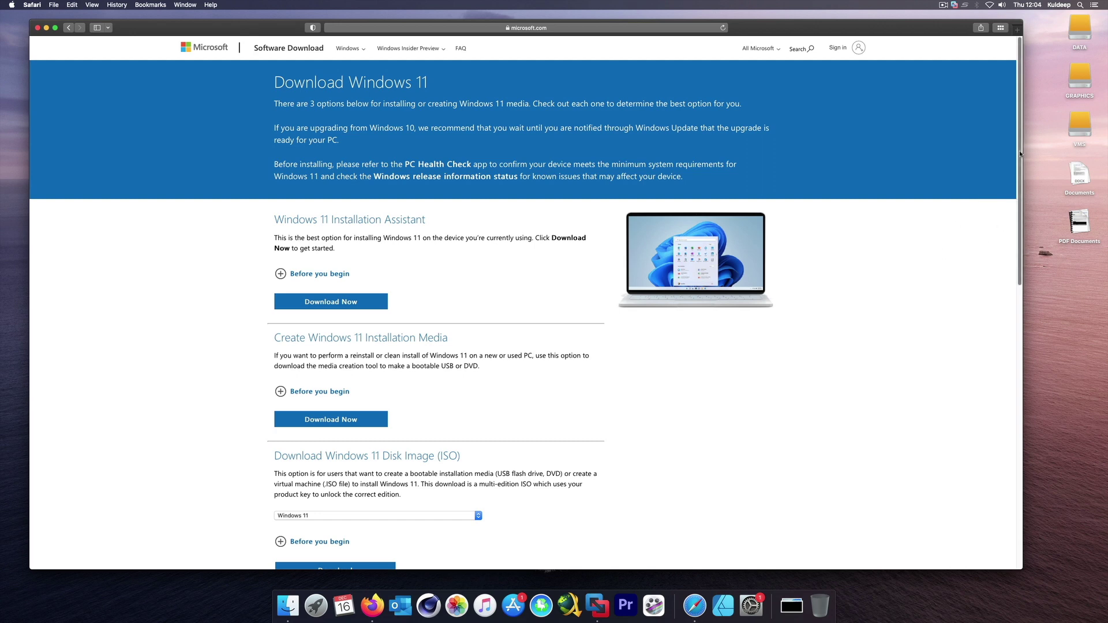
pyautogui.moveTo(1019, 173); pyautogui.dragTo(1019, 385)
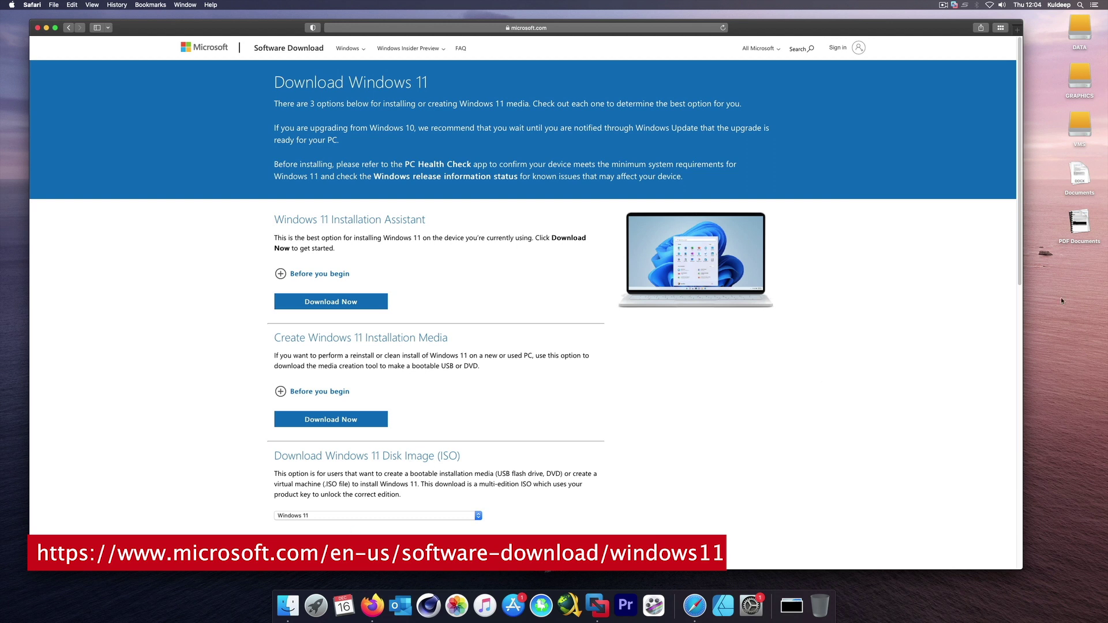
pyautogui.scroll(-5, 1022, 201)
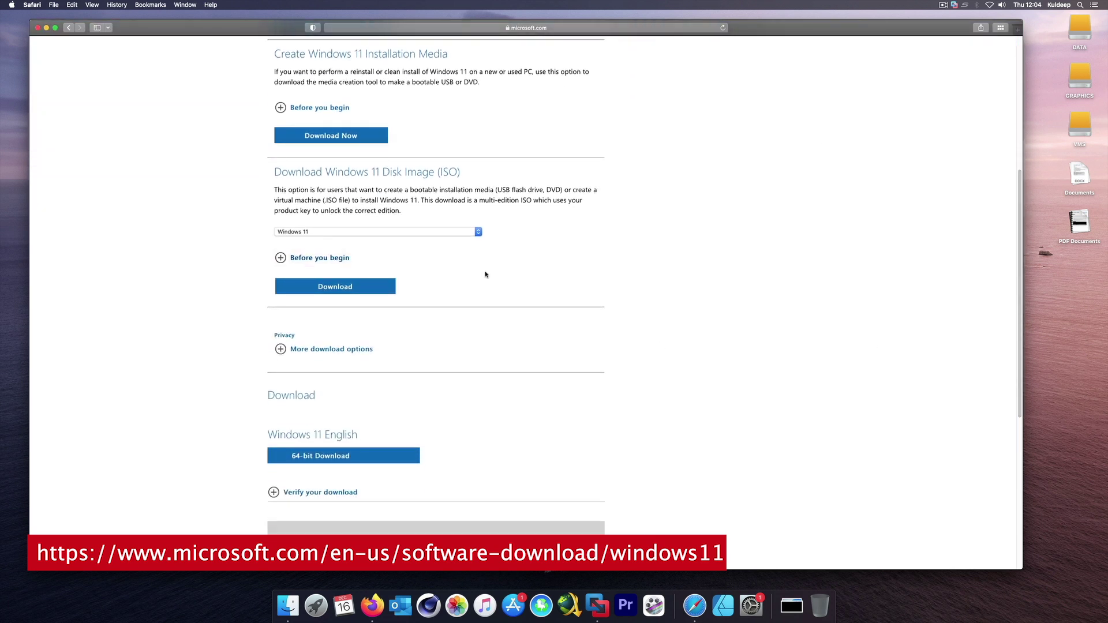
pyautogui.click(349, 292)
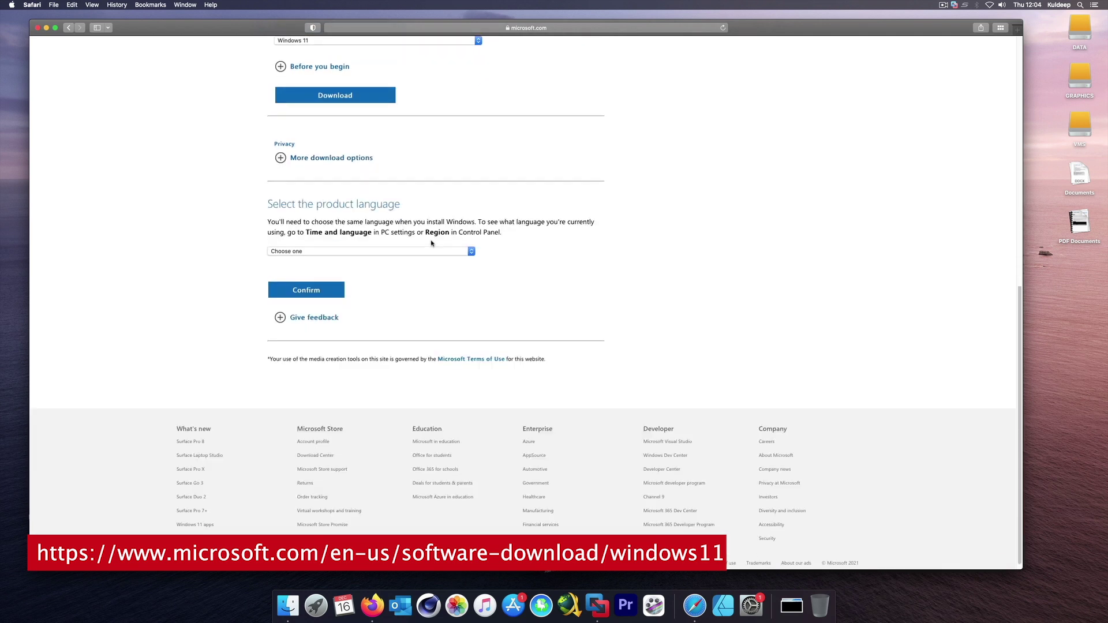
pyautogui.click(352, 251)
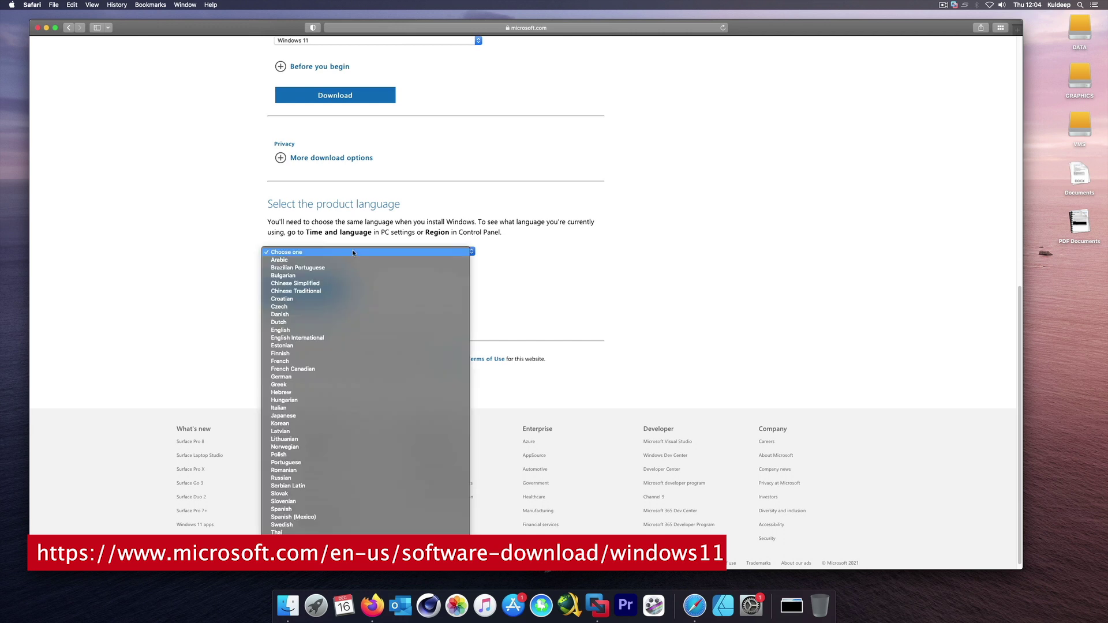
pyautogui.click(333, 330)
pyautogui.click(316, 292)
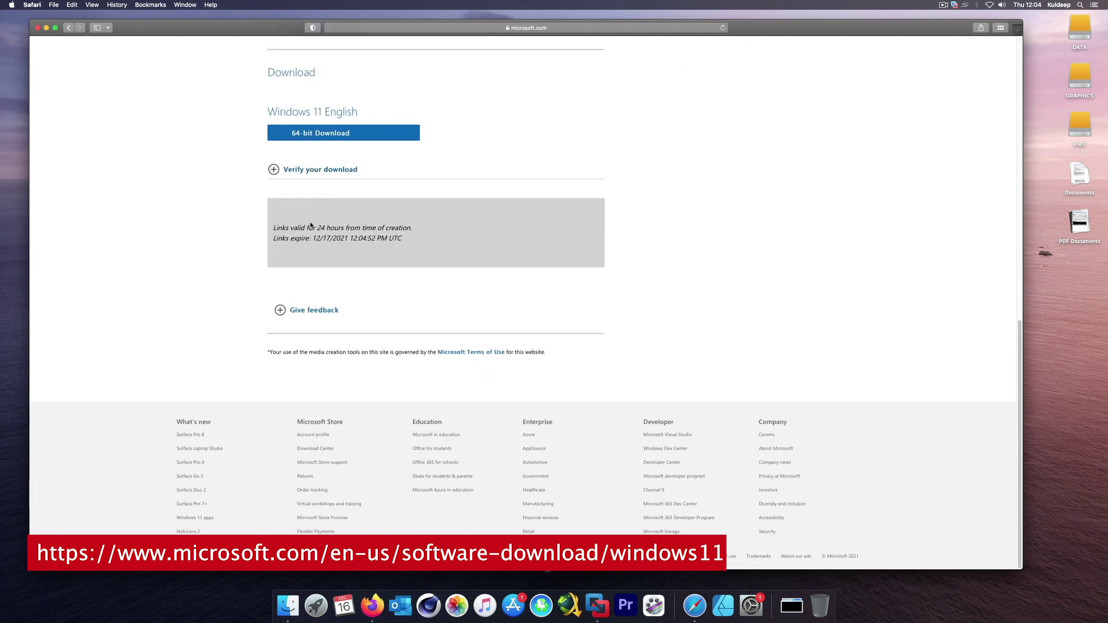
pyautogui.click(341, 131)
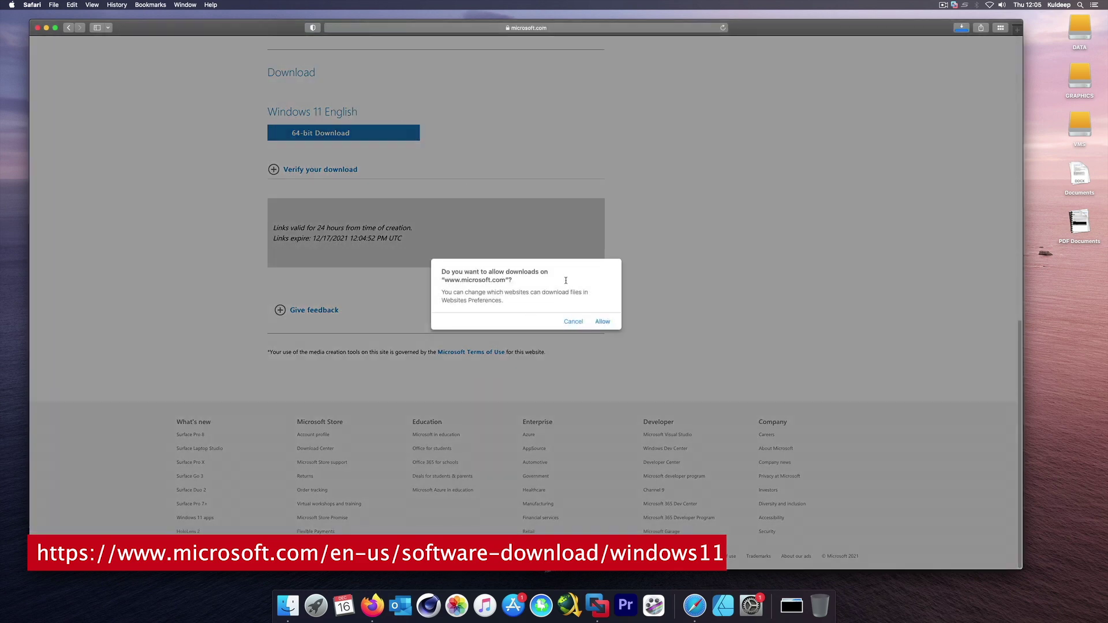
pyautogui.click(601, 323)
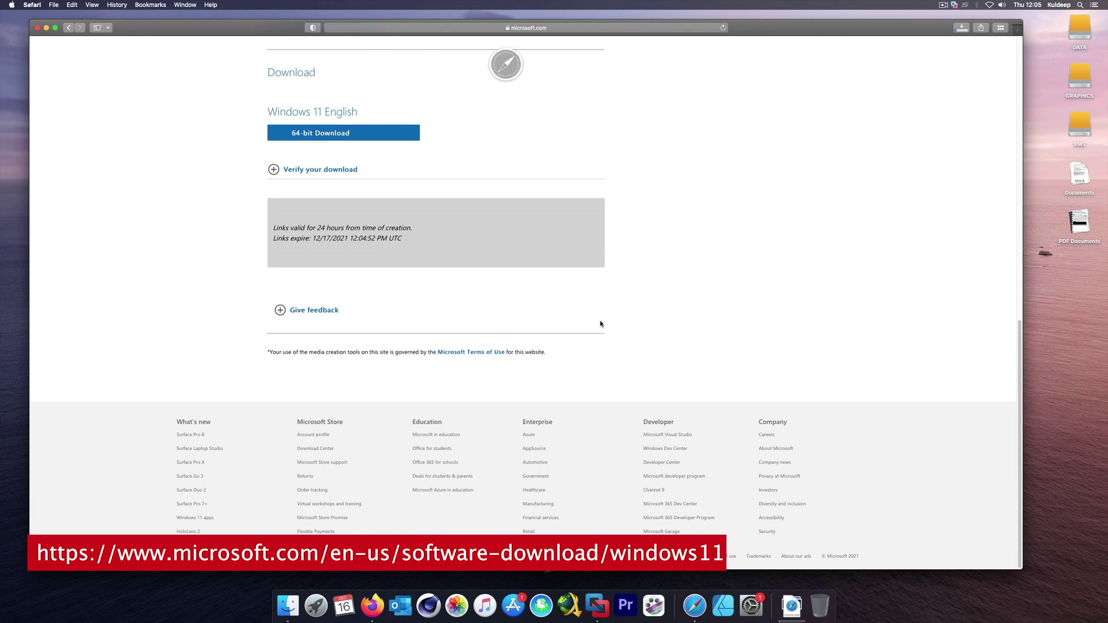
# - Check the download progress of the Win11_English_x64v1.iso file
pyautogui.click(799, 607)
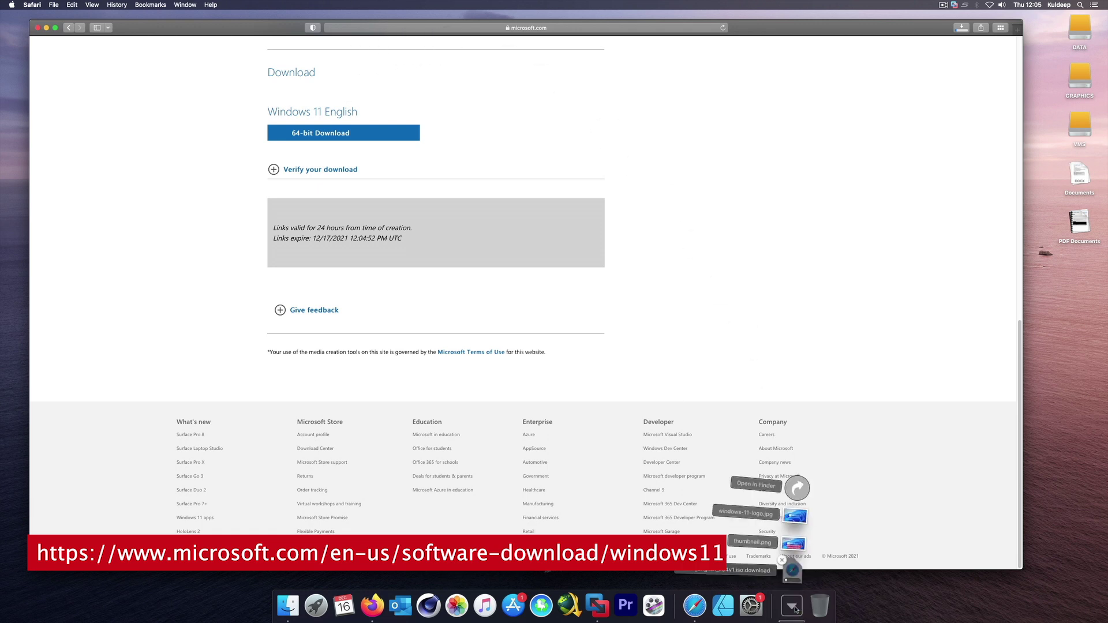
pyautogui.click(860, 258)
pyautogui.click(962, 27)
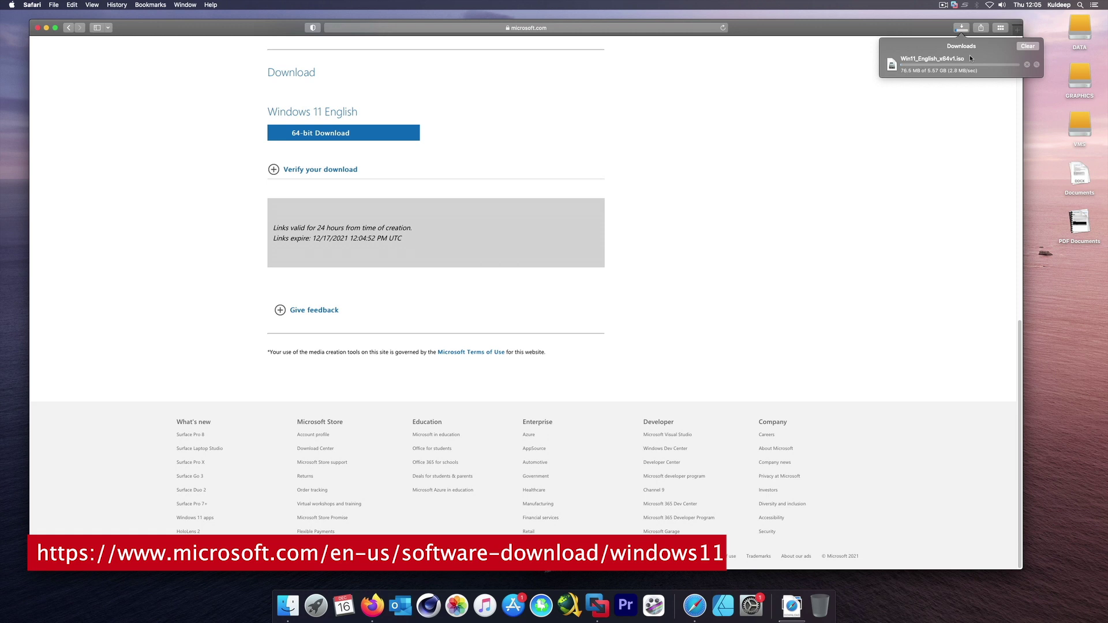
pyautogui.click(864, 147)
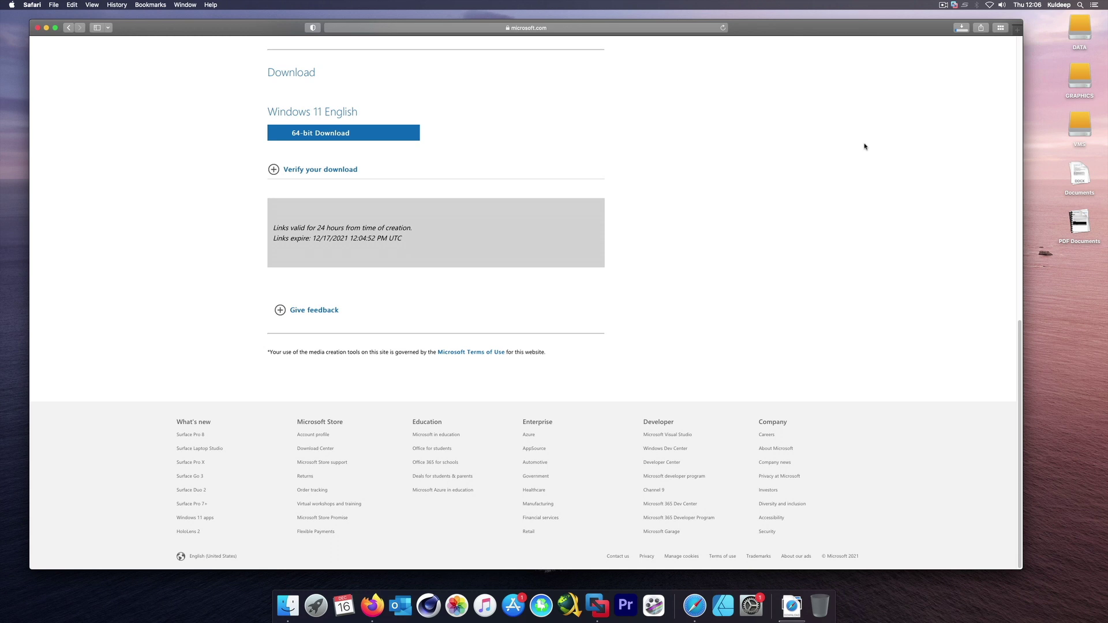
pyautogui.click(961, 29)
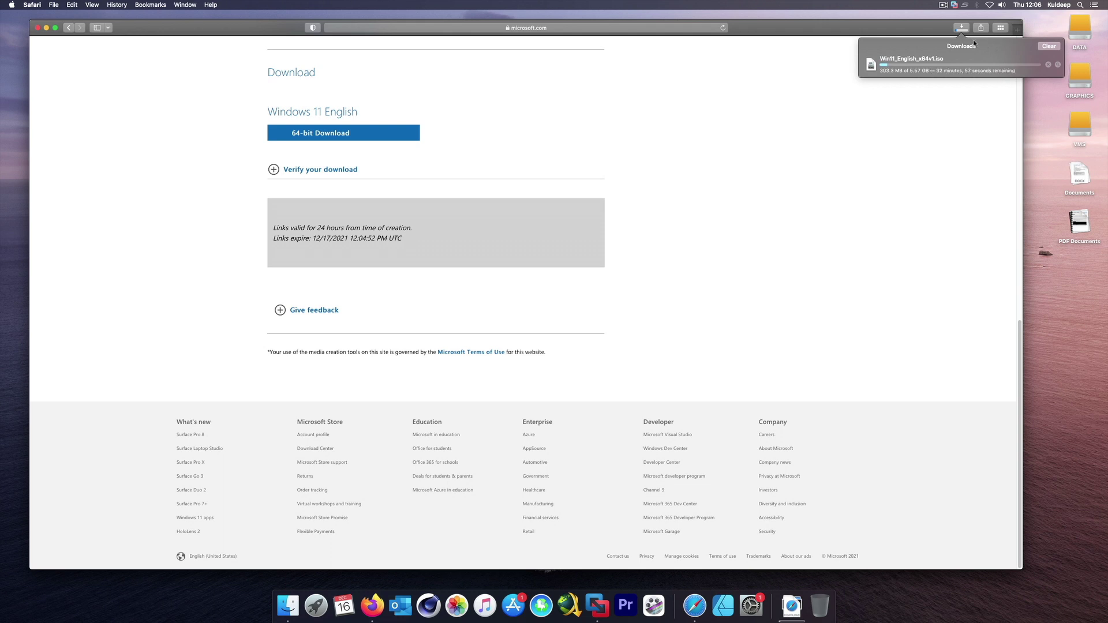
pyautogui.click(944, 4)
pyautogui.click(955, 31)
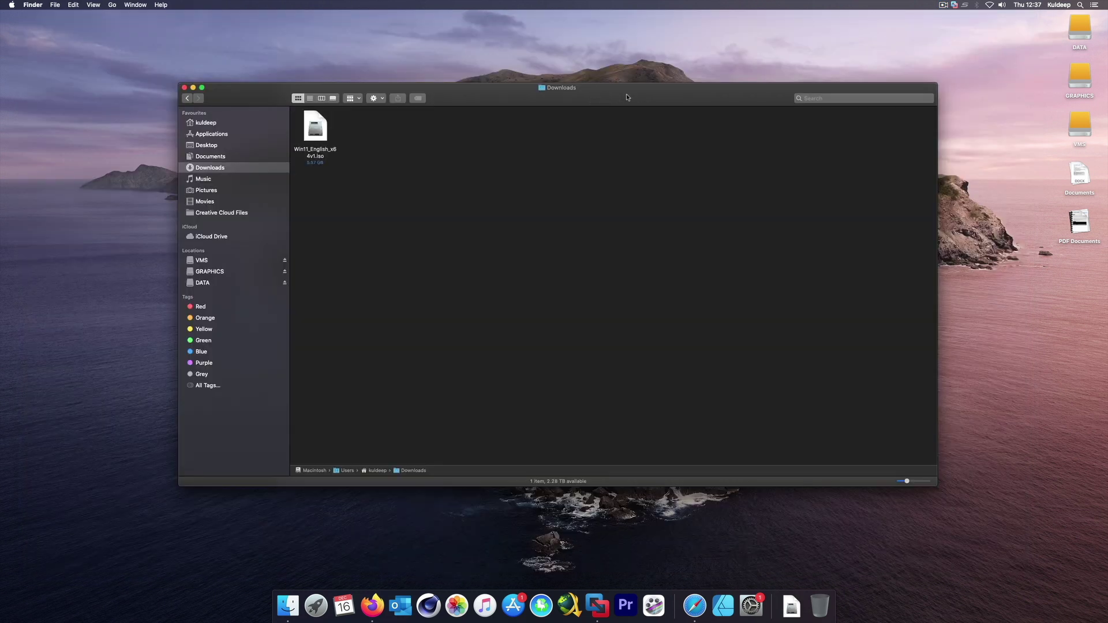
# - Select the Win11_English_x64v1.iso file in the Downloads folder and reposition the Finder window
pyautogui.click(313, 136)
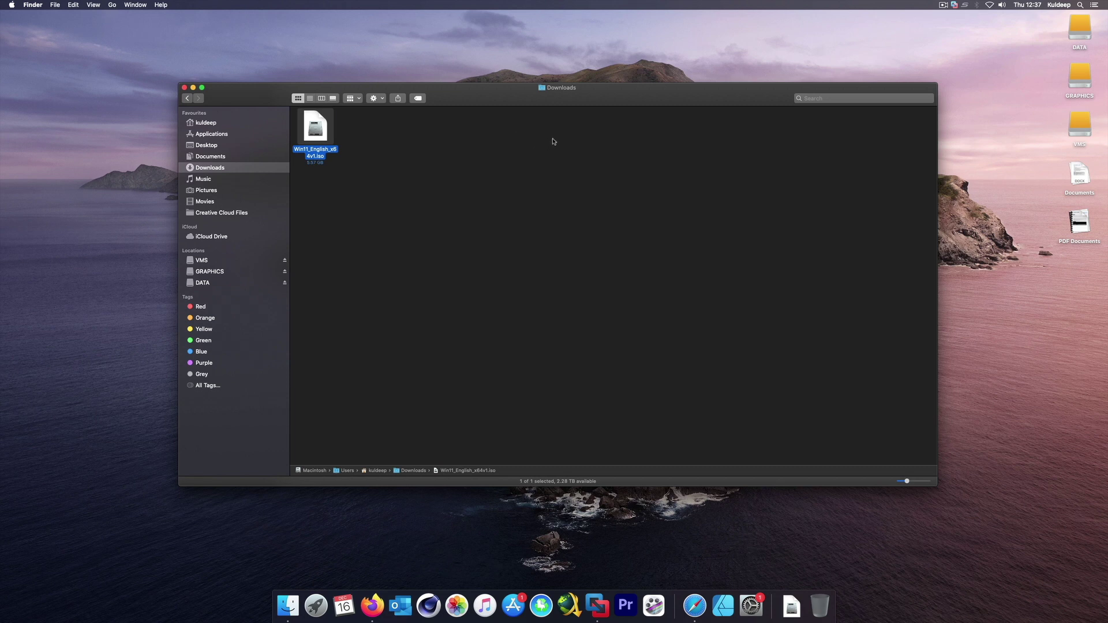
pyautogui.click(942, 5)
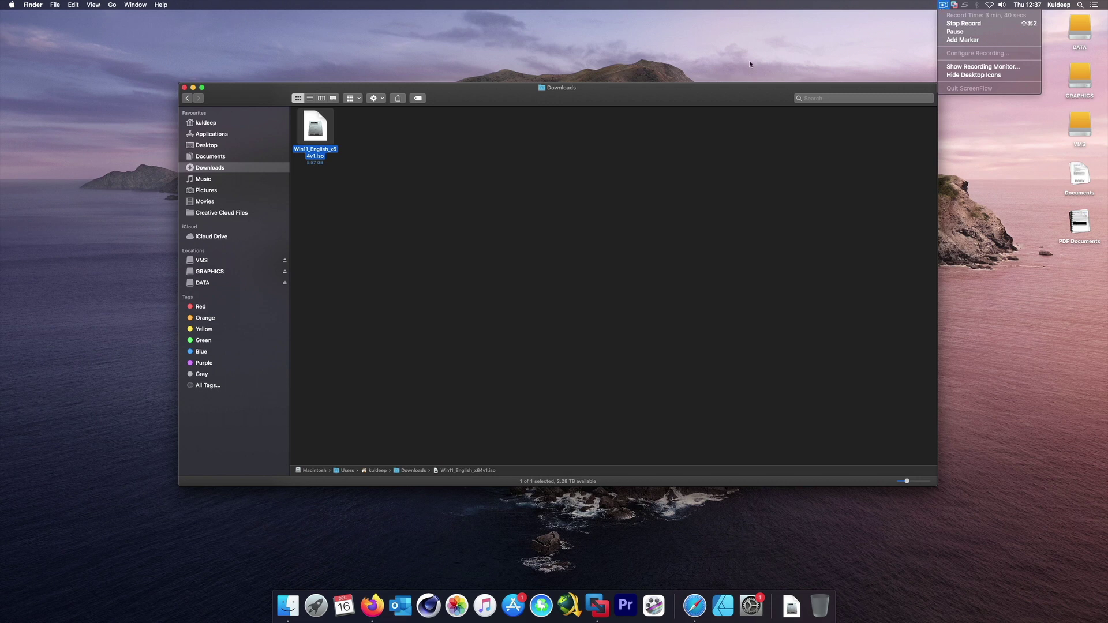
pyautogui.click(703, 102)
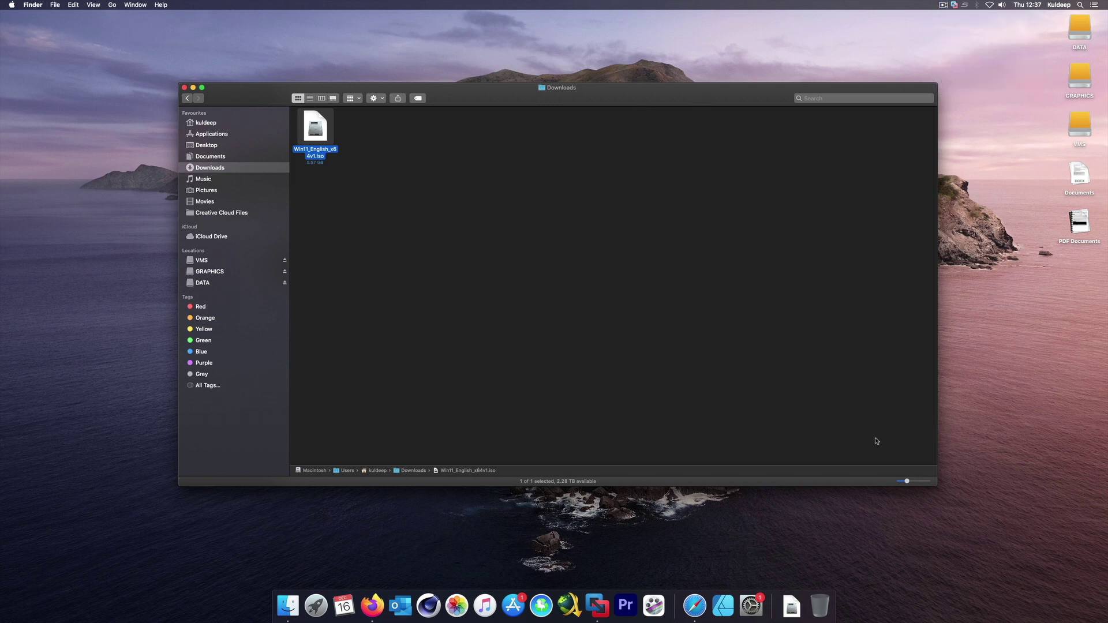
pyautogui.moveTo(698, 100); pyautogui.dragTo(644, 89)
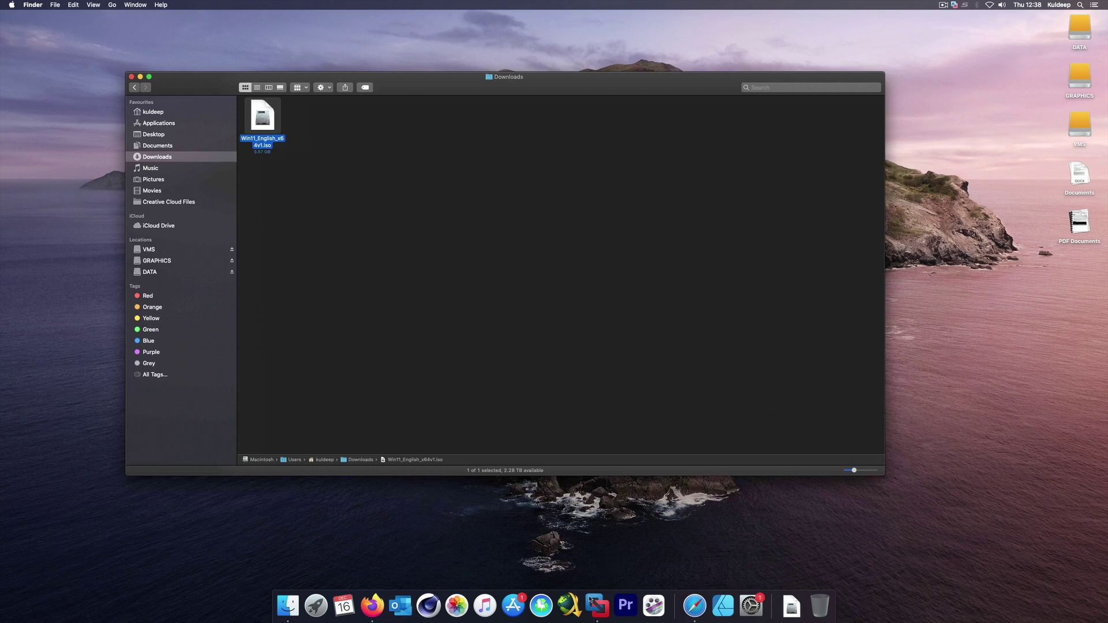
# - Switch to VMware Fusion, start creating a new virtual machine and minimize the virtual machine library
pyautogui.click(607, 617)
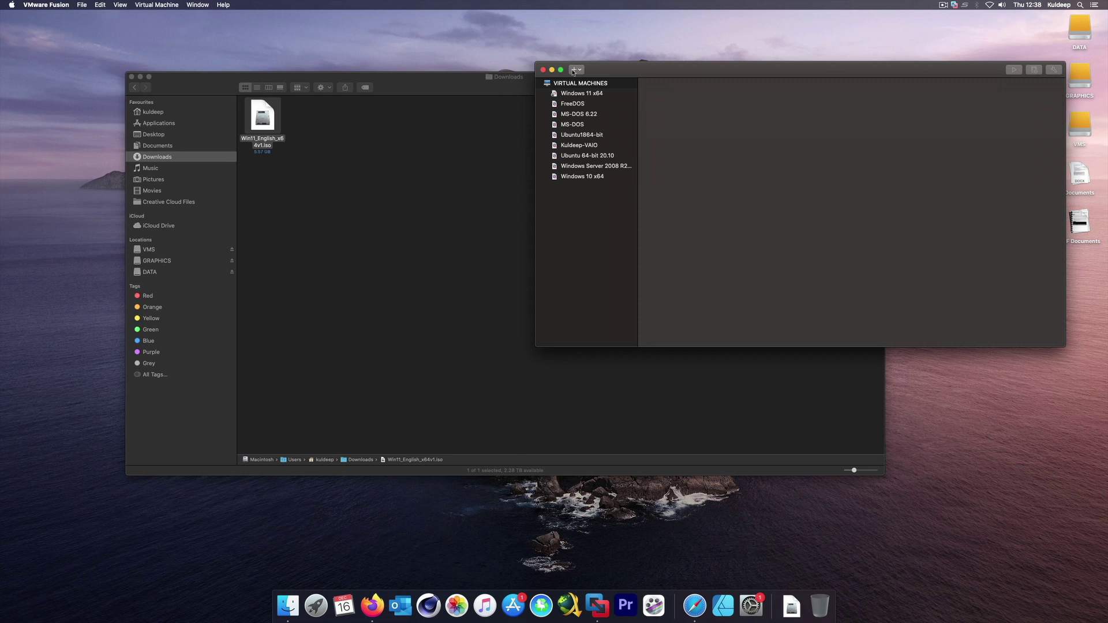
pyautogui.click(83, 5)
pyautogui.click(94, 16)
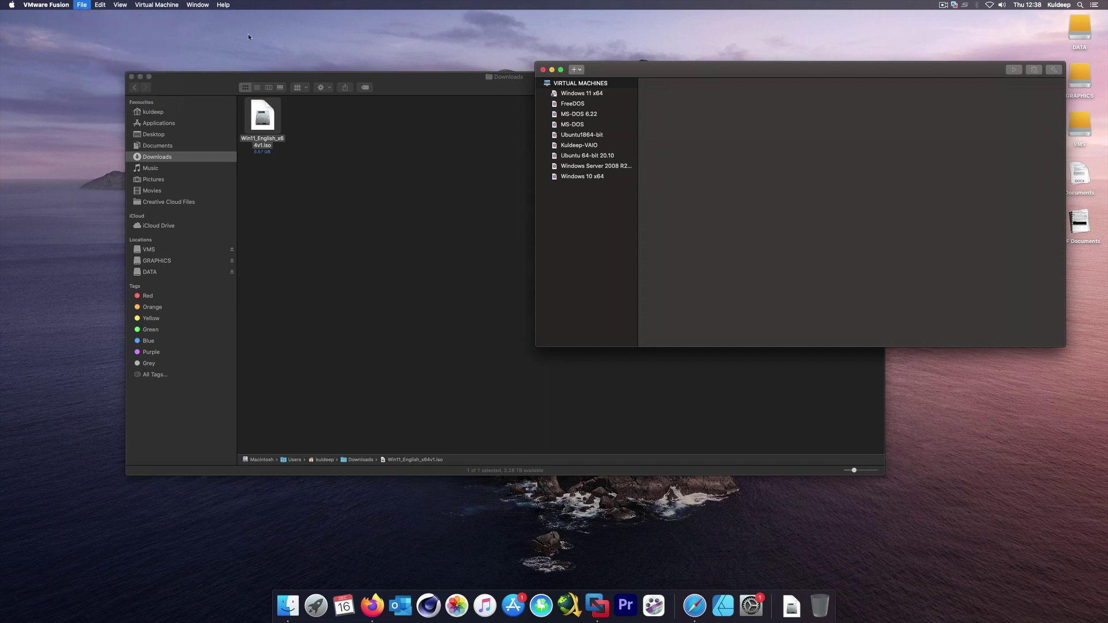
pyautogui.click(552, 69)
pyautogui.moveTo(398, 41); pyautogui.dragTo(499, 98)
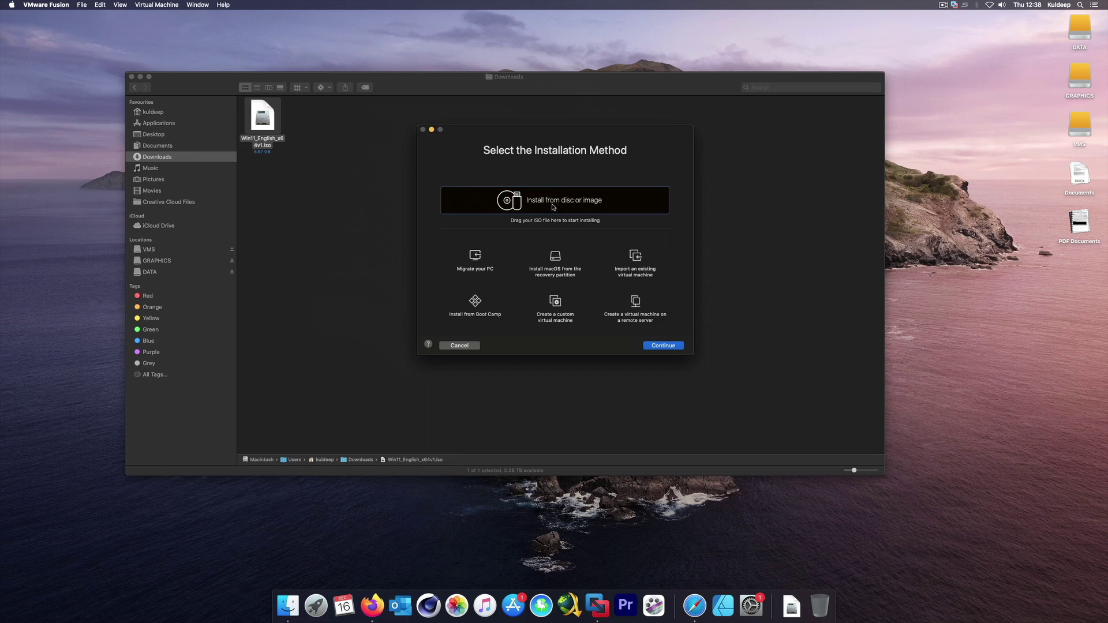
# - Use Win11_English_x64v1.iso from the Downloads folder as the installation image for the new virtual machine
pyautogui.moveTo(271, 123); pyautogui.dragTo(556, 197)
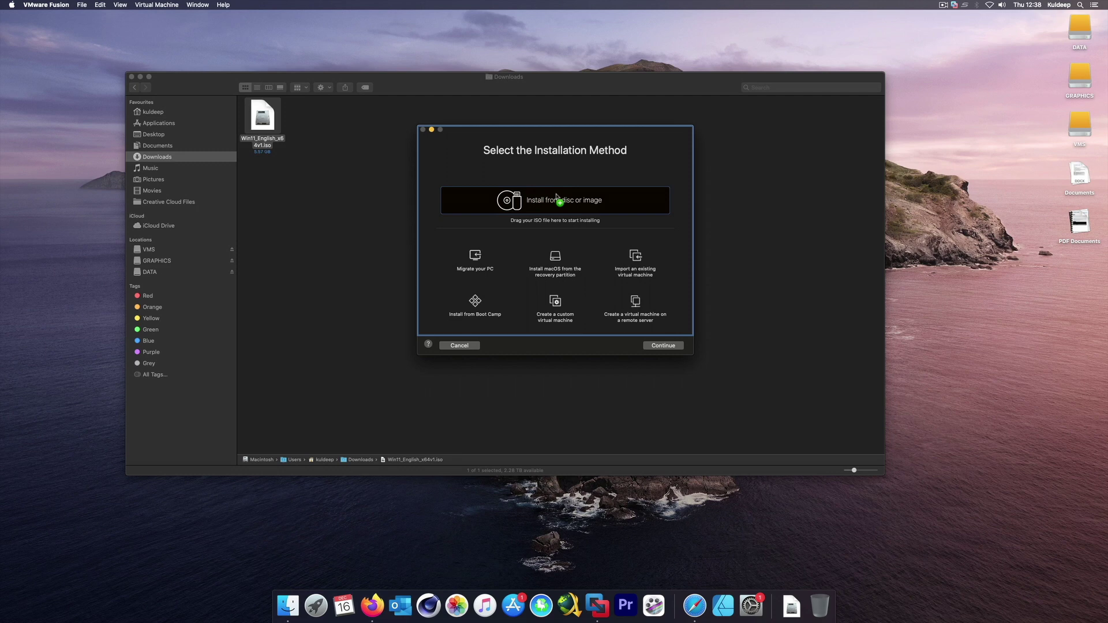
pyautogui.moveTo(556, 197); pyautogui.dragTo(582, 206)
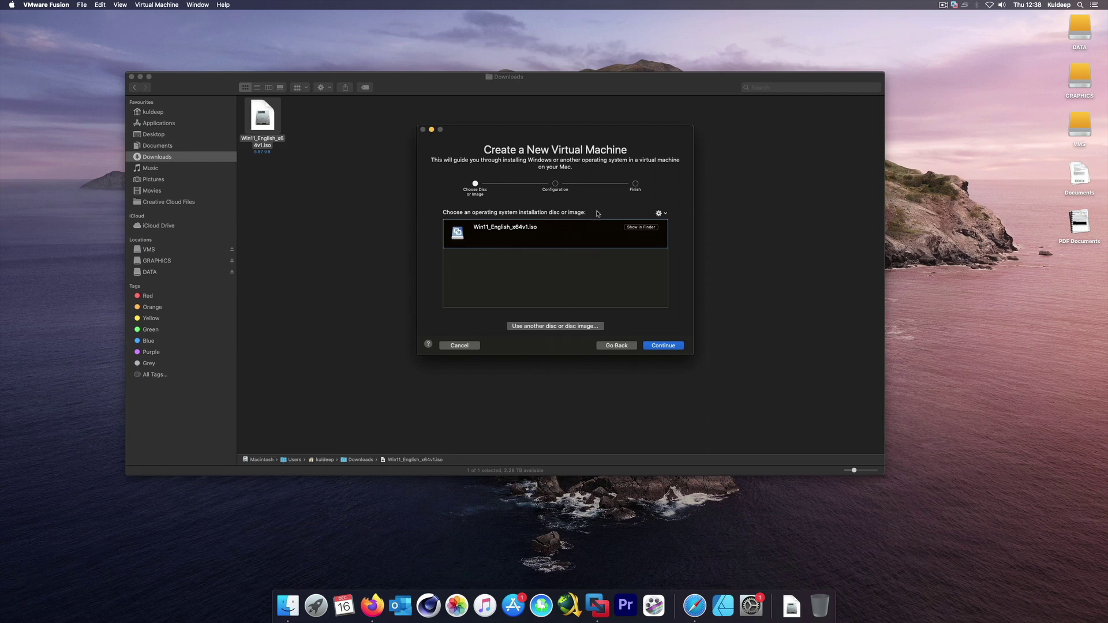
pyautogui.click(670, 347)
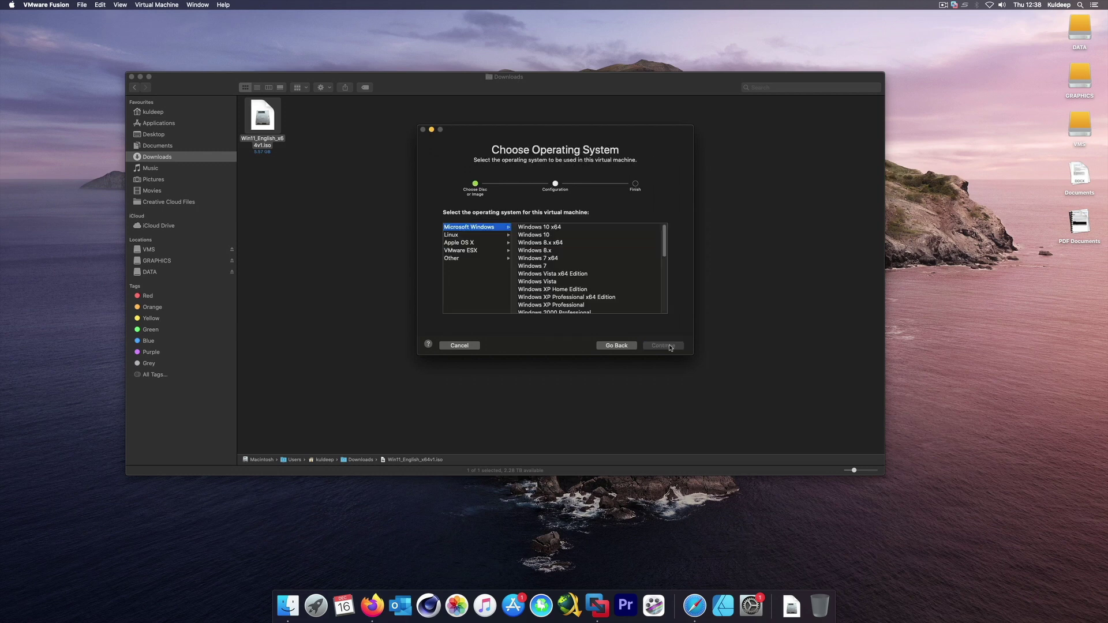
# - Set the guest operating system to Windows 10 x64 and the boot firmware to UEFI
pyautogui.click(562, 228)
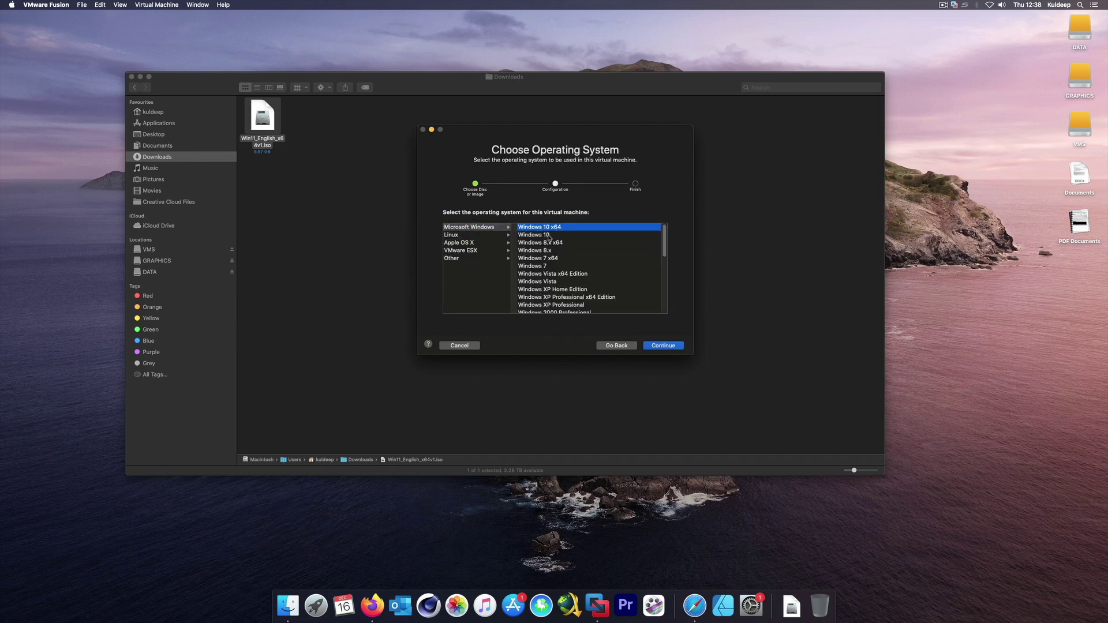
pyautogui.click(671, 348)
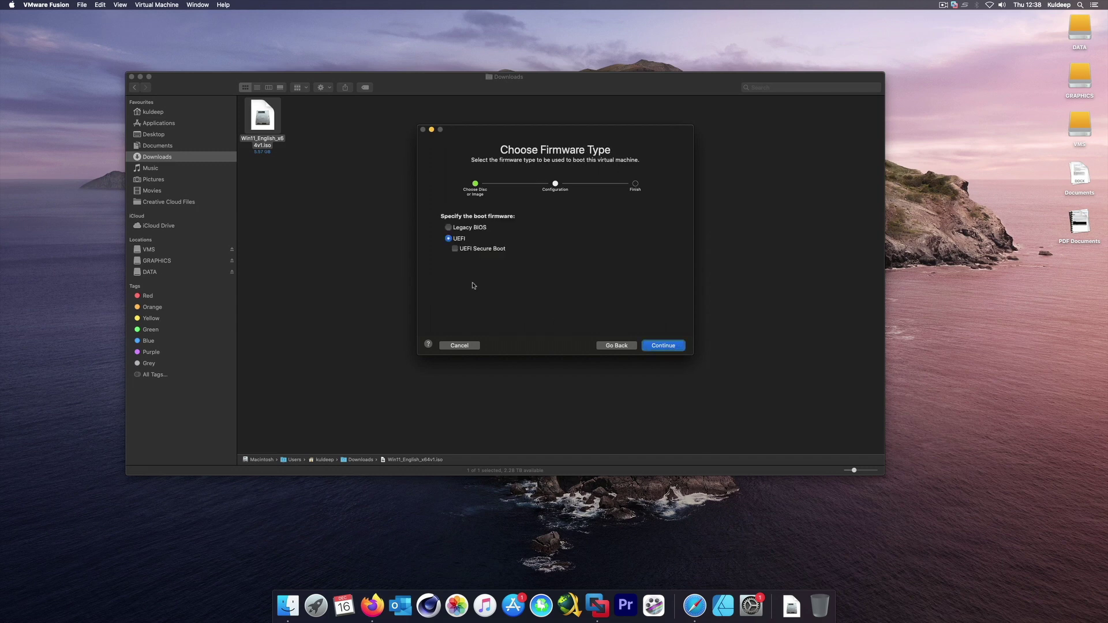
pyautogui.click(659, 350)
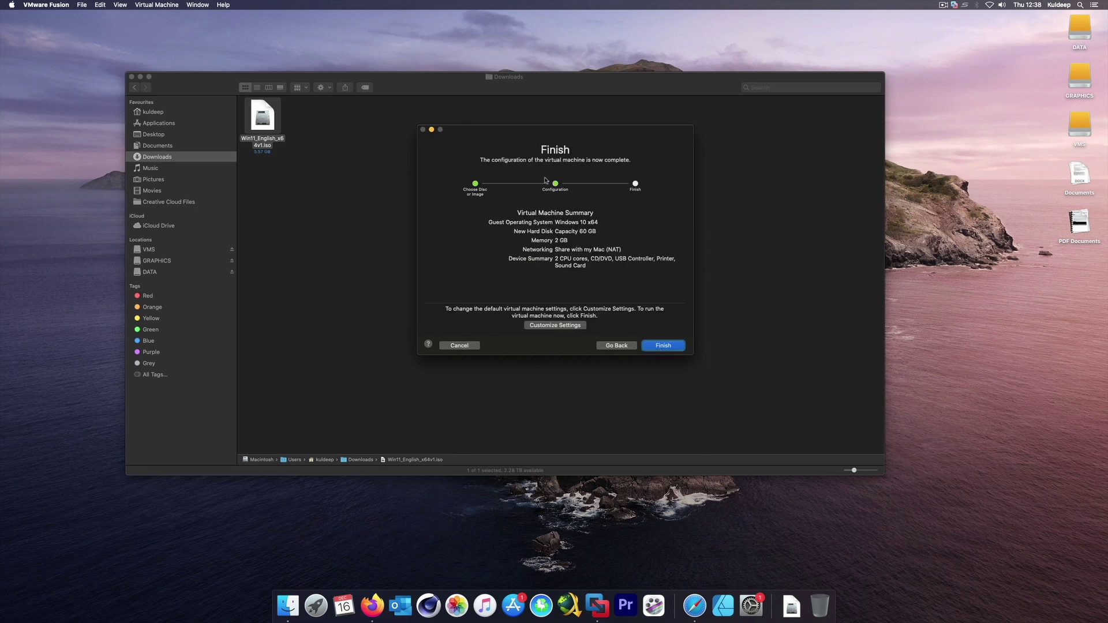
# - Choose to customize the settings and save the virtual machine as "Windows 11x64" in the Documents folder
pyautogui.moveTo(568, 139); pyautogui.dragTo(535, 120)
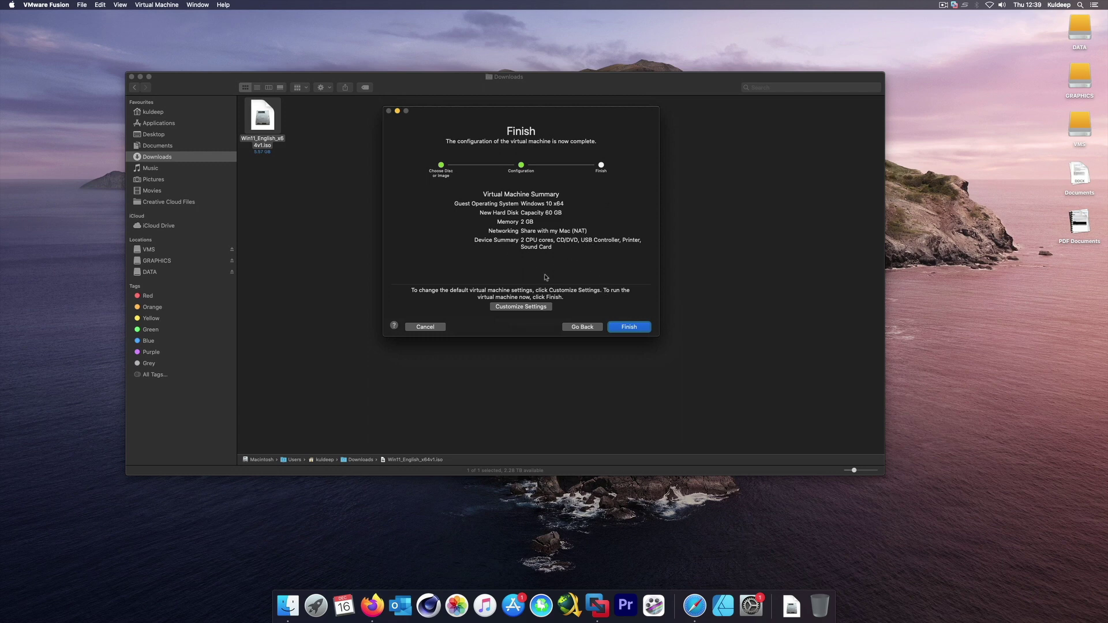
pyautogui.click(522, 307)
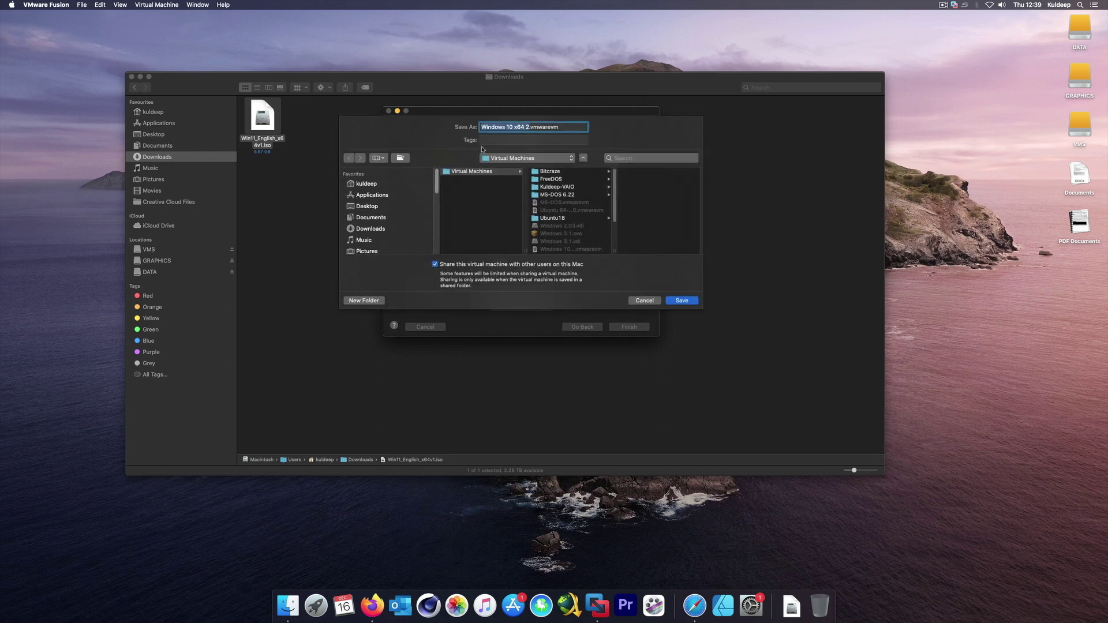
pyautogui.click(384, 219)
pyautogui.click(517, 127)
pyautogui.moveTo(506, 127)
pyautogui.mouseDown()
pyautogui.moveTo(528, 127)
pyautogui.moveTo(515, 126)
pyautogui.mouseUp()
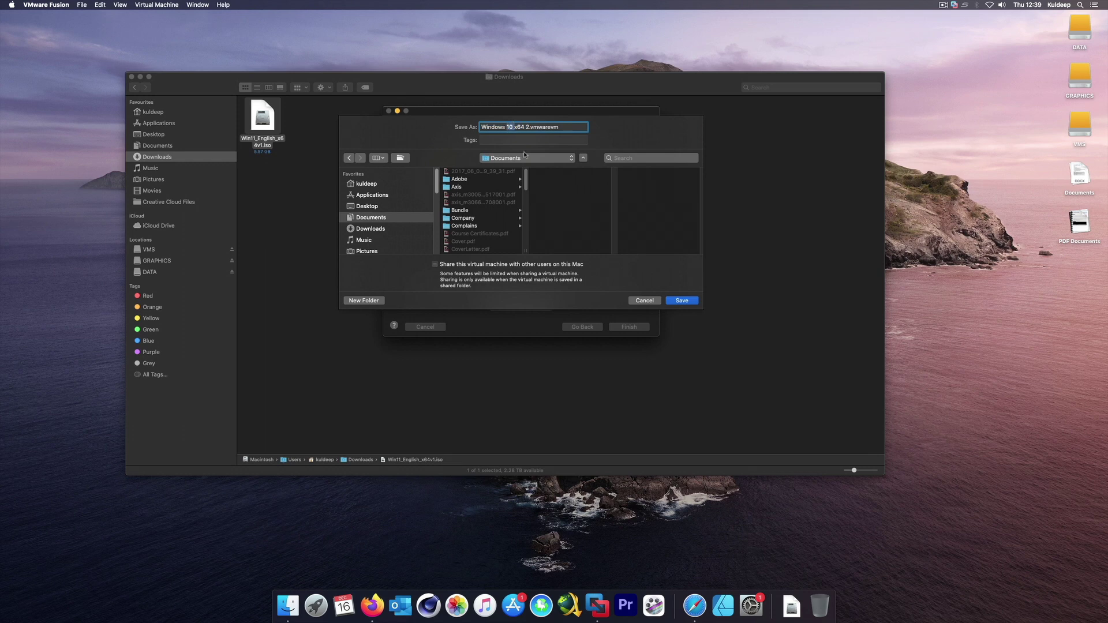
pyautogui.write('11')
pyautogui.press('BackSpace')
pyautogui.click(687, 301)
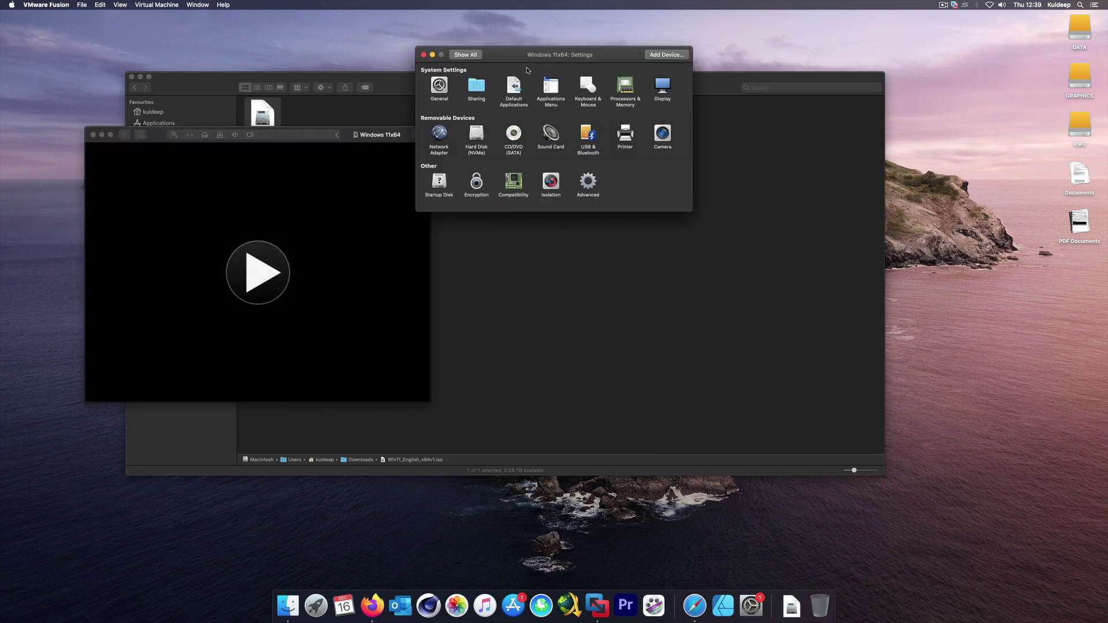
# - Enlarge the virtual machine's NVMe hard disk slightly and apply the new disk size
pyautogui.moveTo(528, 57); pyautogui.dragTo(493, 58)
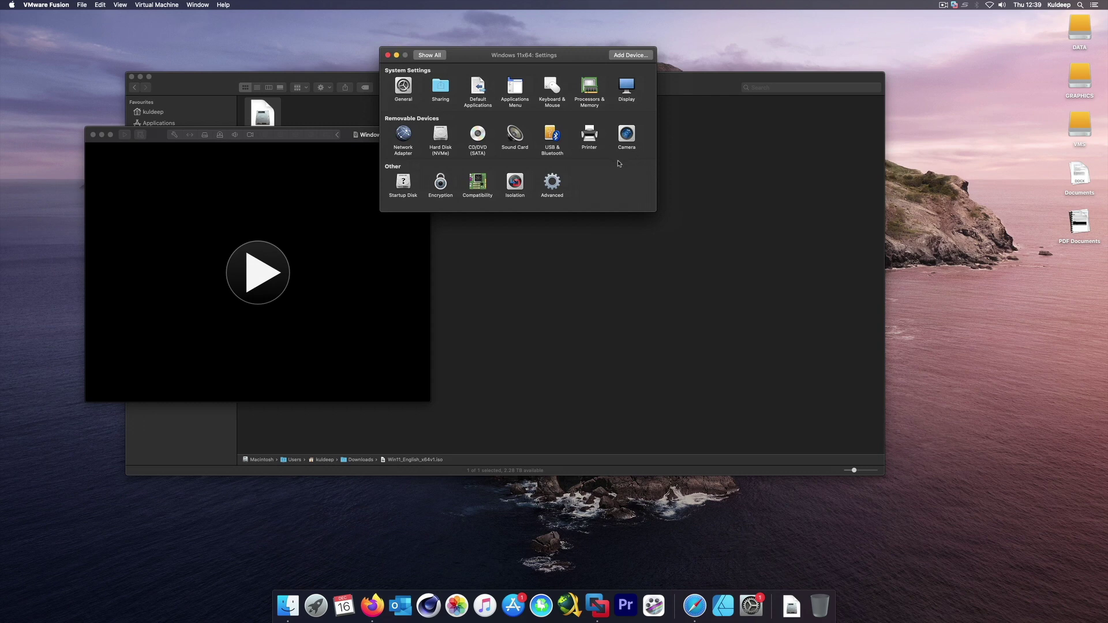
pyautogui.click(442, 134)
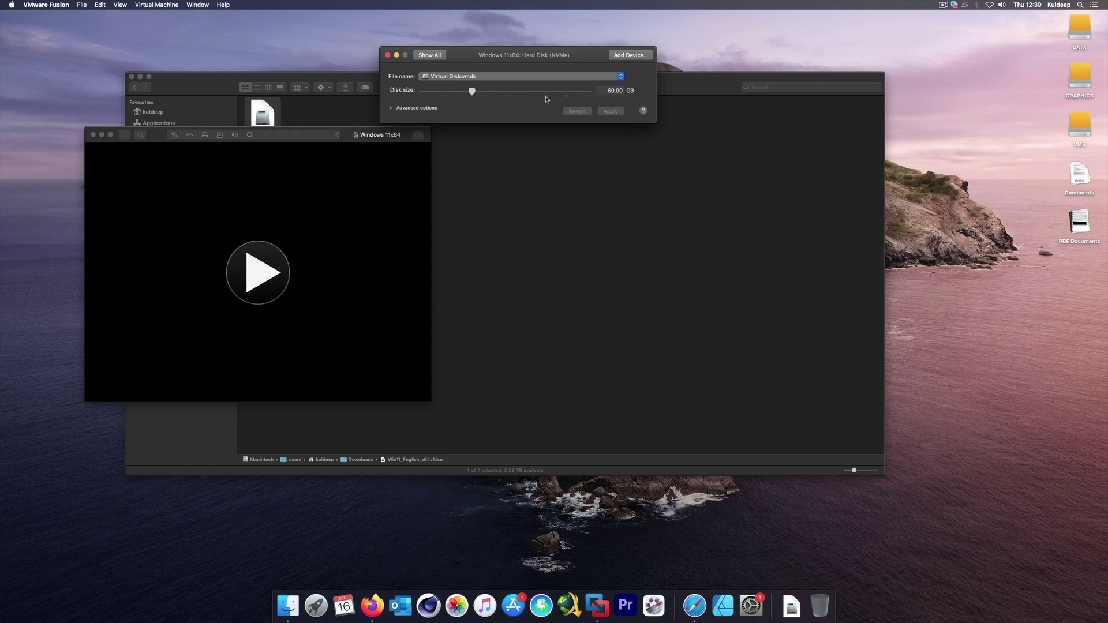
pyautogui.moveTo(472, 92); pyautogui.dragTo(481, 92)
pyautogui.click(616, 112)
pyautogui.click(435, 56)
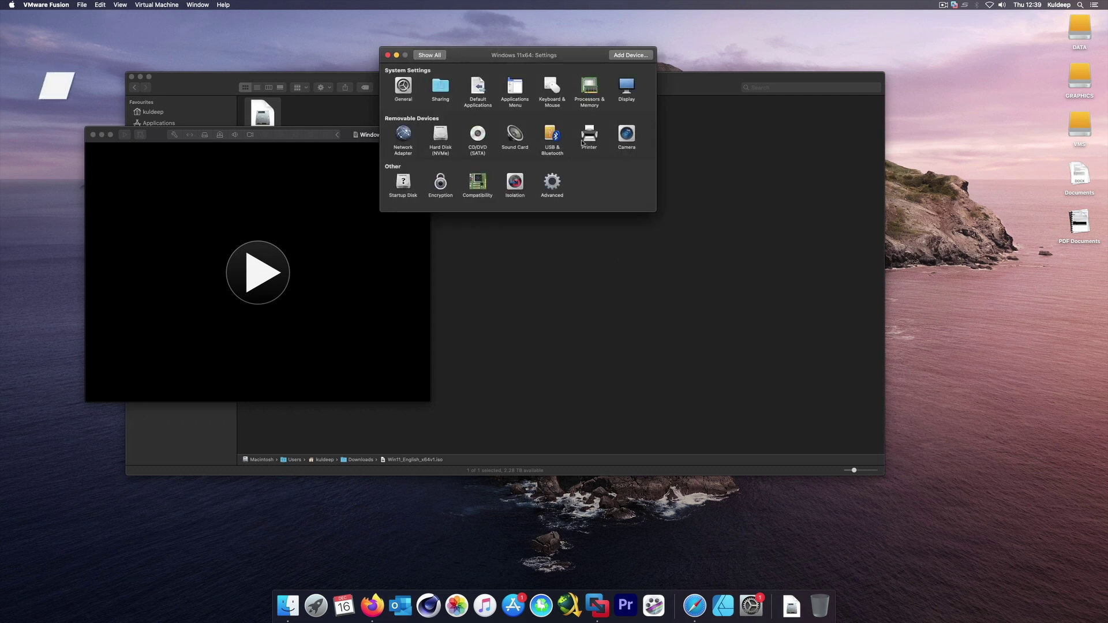
# - Set the virtual machine's memory to 4096 MB
pyautogui.click(590, 88)
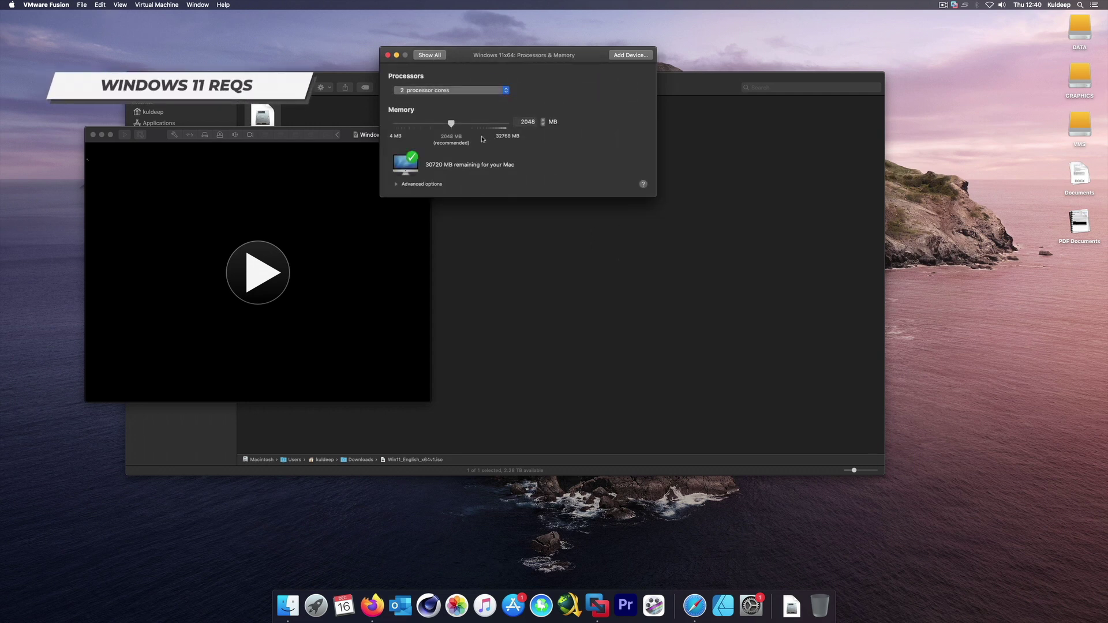
pyautogui.moveTo(451, 124); pyautogui.dragTo(483, 125)
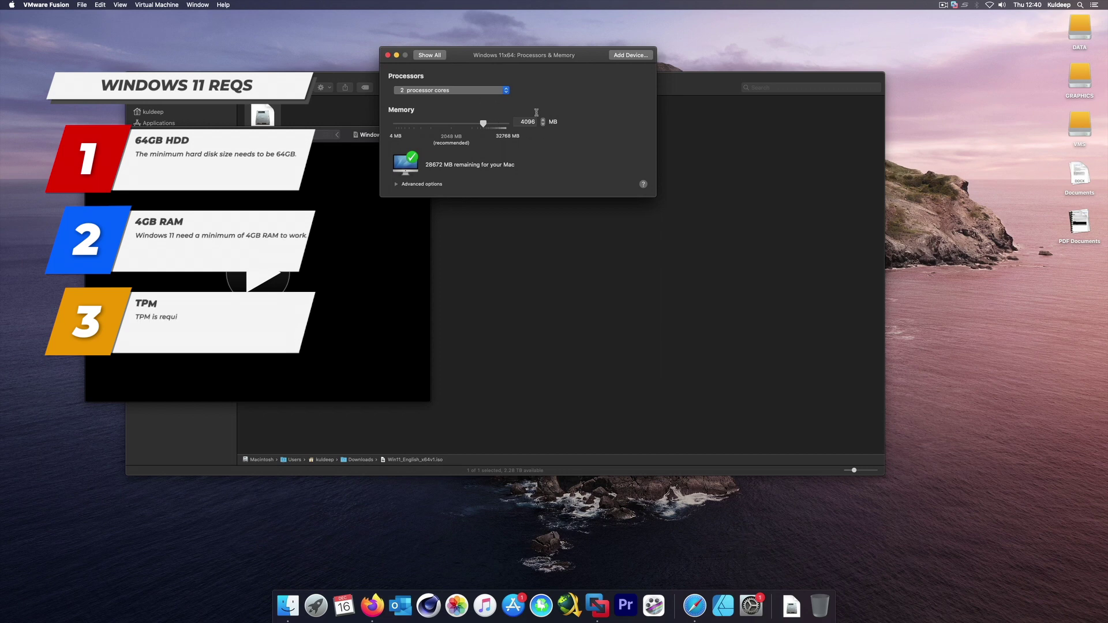
# - Enable encryption for the virtual machine, entering and verifying the encryption password
pyautogui.click(439, 55)
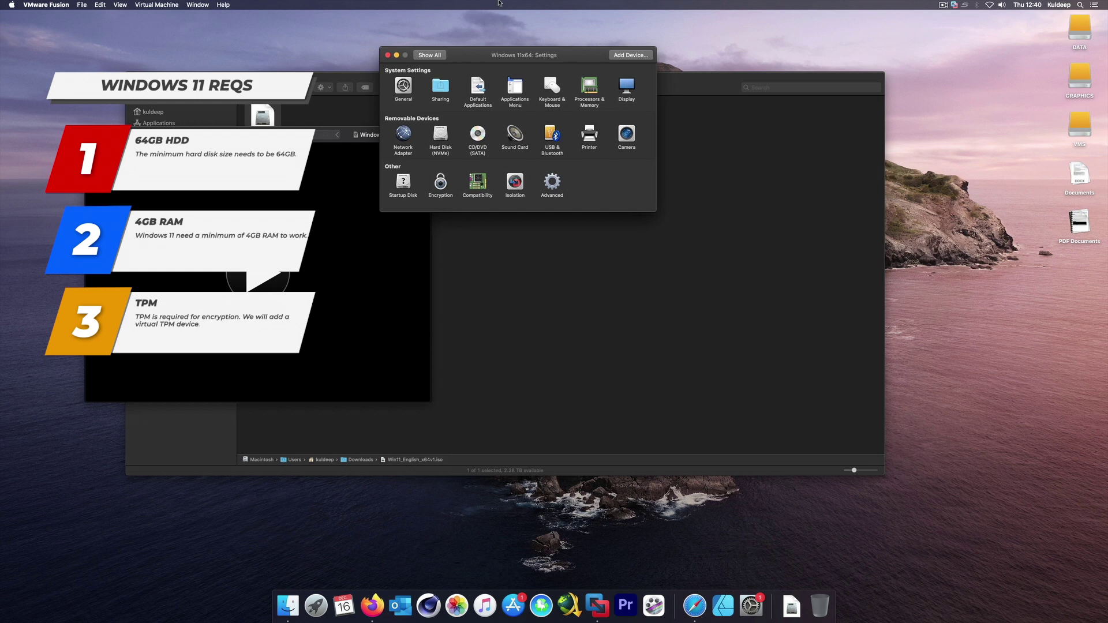
pyautogui.click(441, 186)
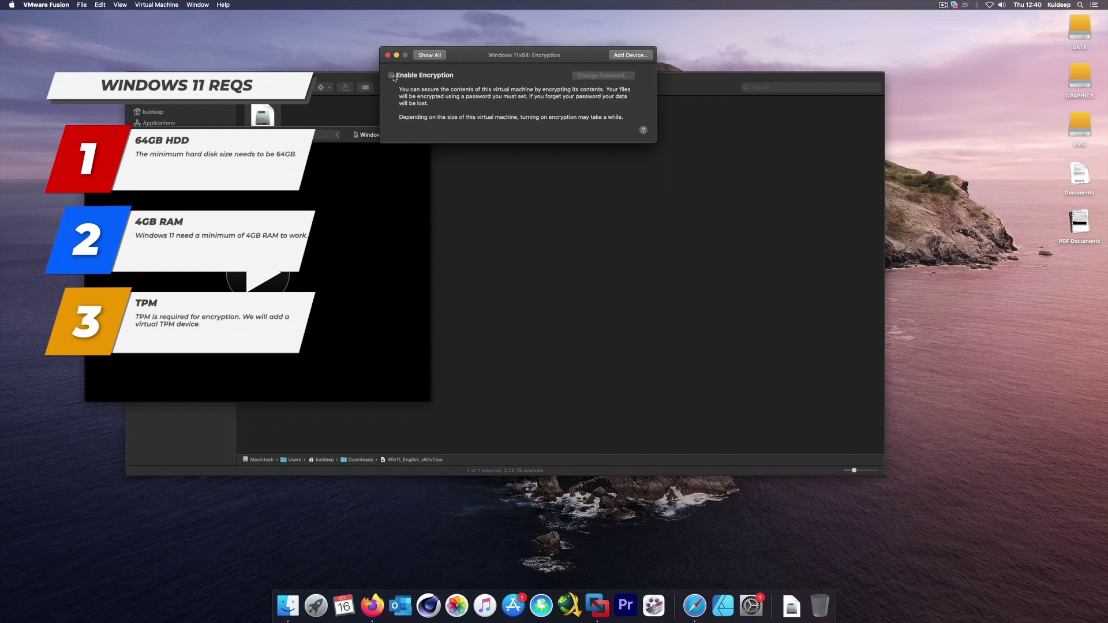
pyautogui.click(392, 76)
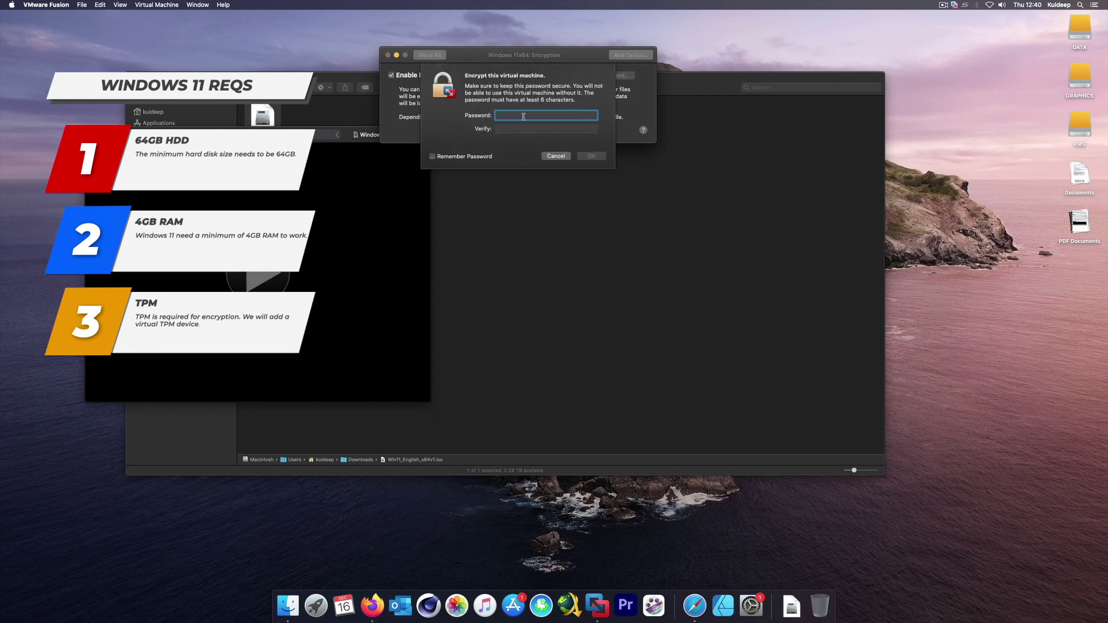
pyautogui.write('•••••••')
pyautogui.press('Tab')
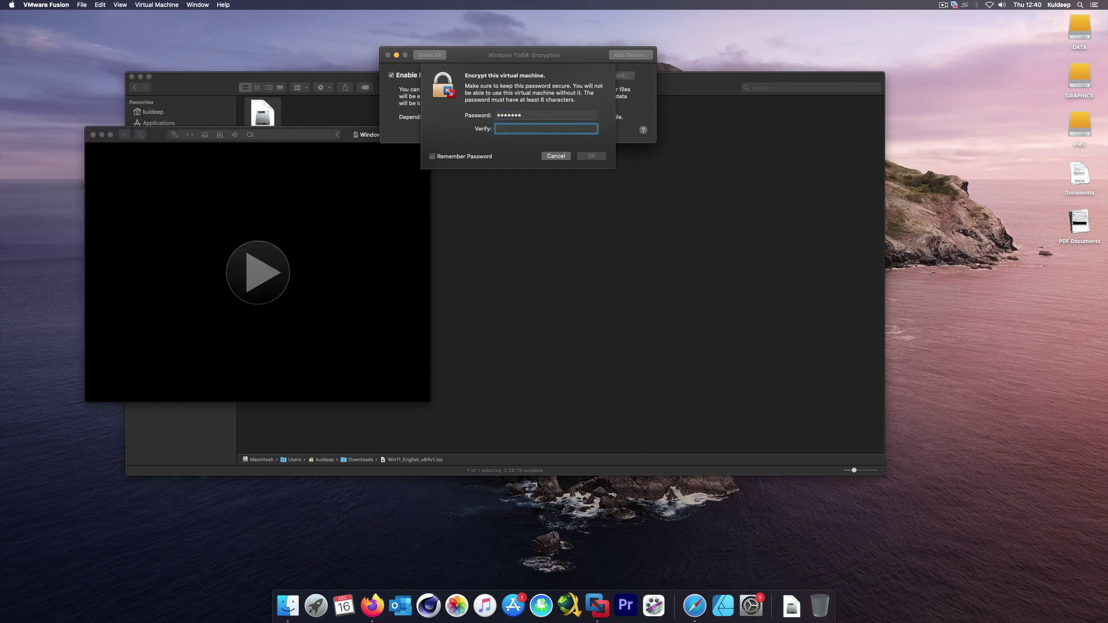
pyautogui.write('•••••••')
pyautogui.click(592, 155)
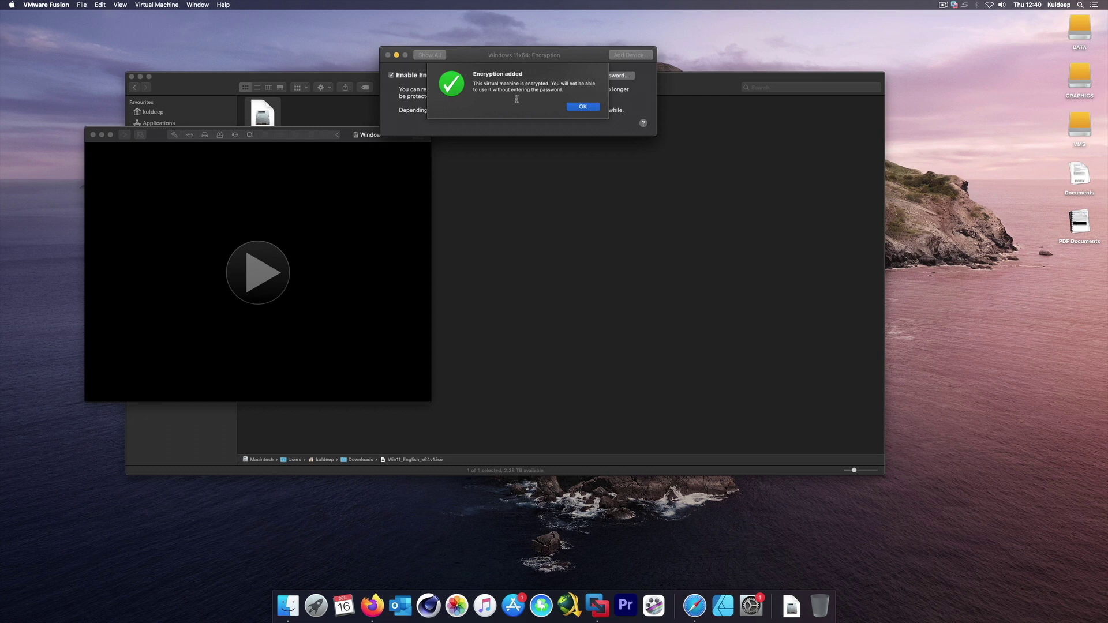
pyautogui.click(589, 109)
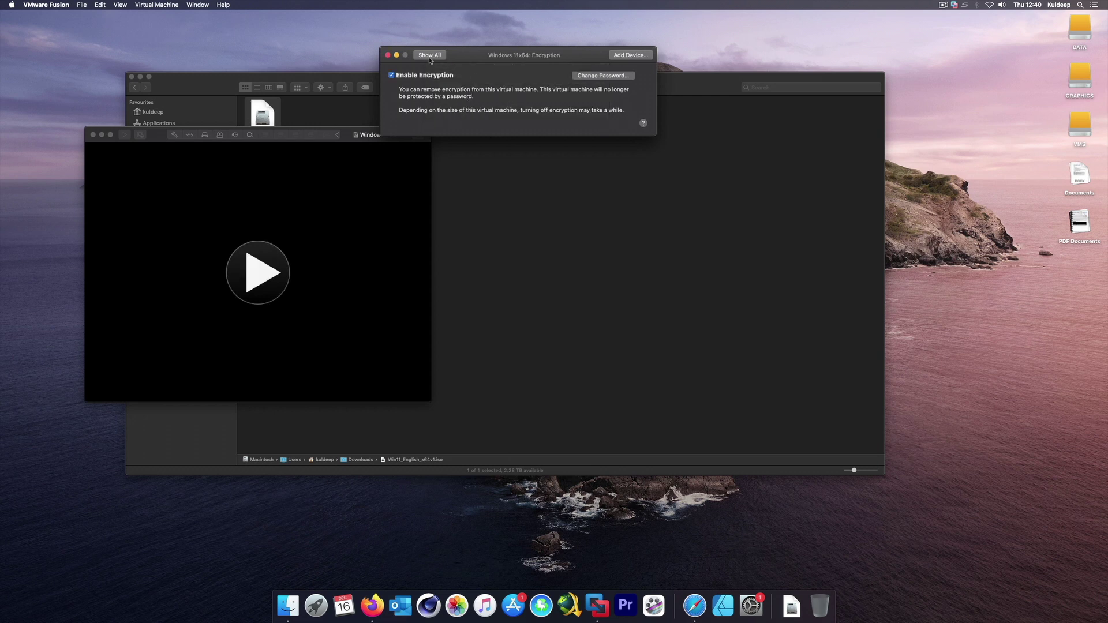
# - Add a Trusted Platform Module device to the virtual machine
pyautogui.click(430, 57)
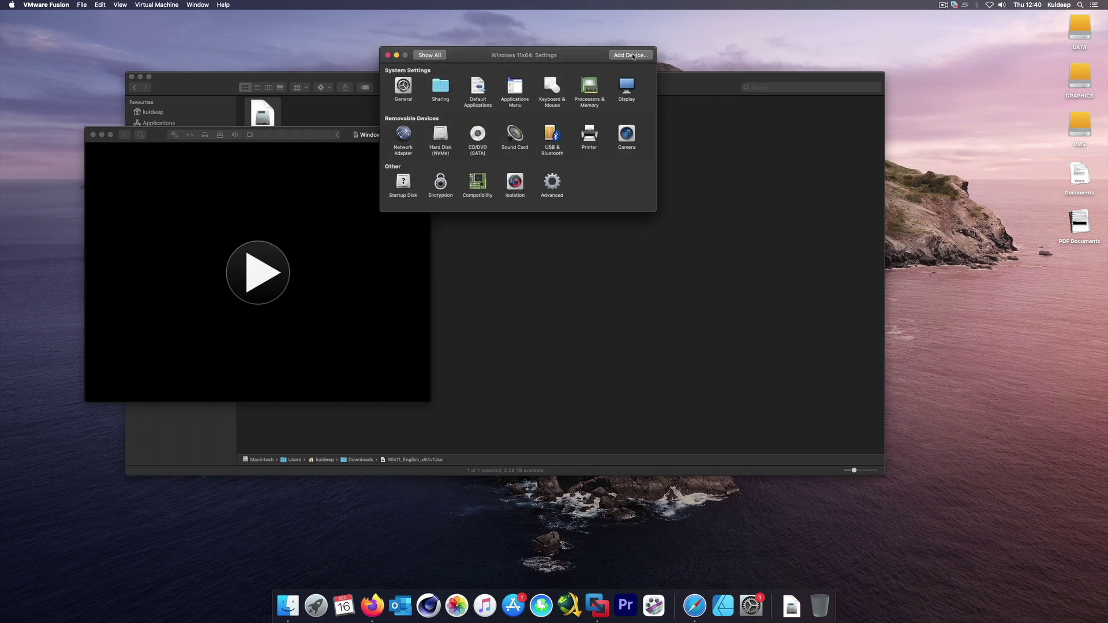
pyautogui.click(631, 55)
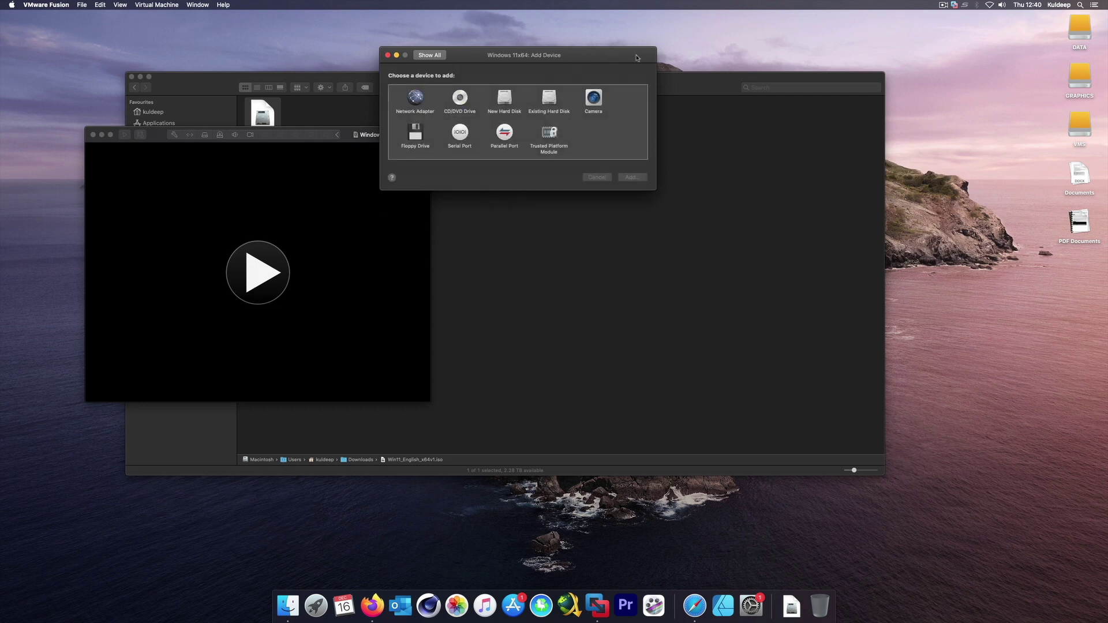
pyautogui.click(559, 137)
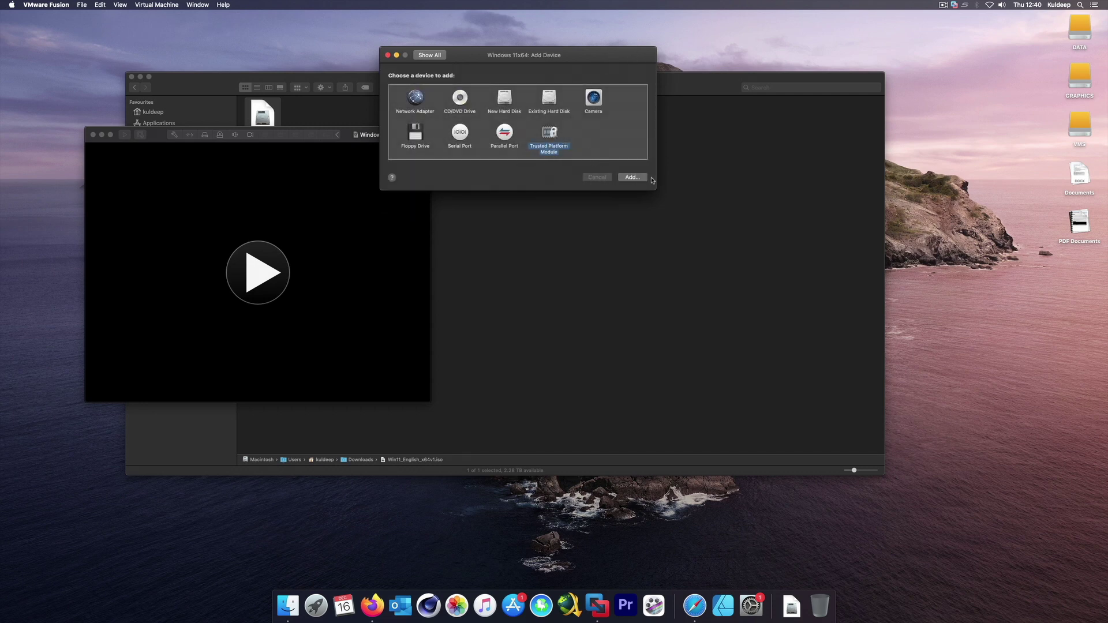
pyautogui.click(633, 178)
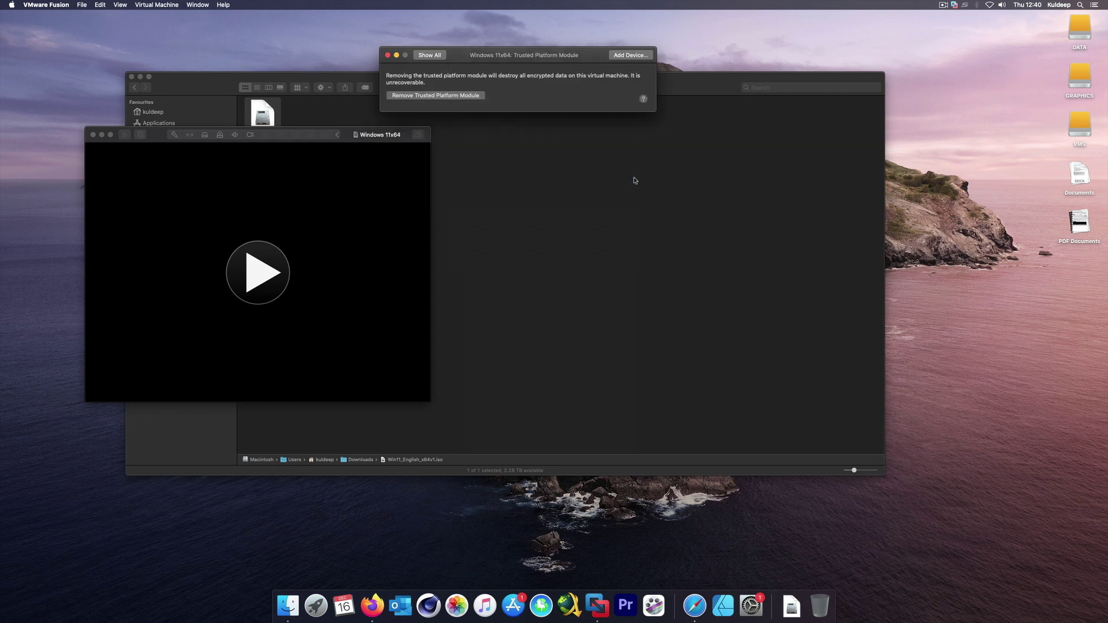
pyautogui.click(442, 56)
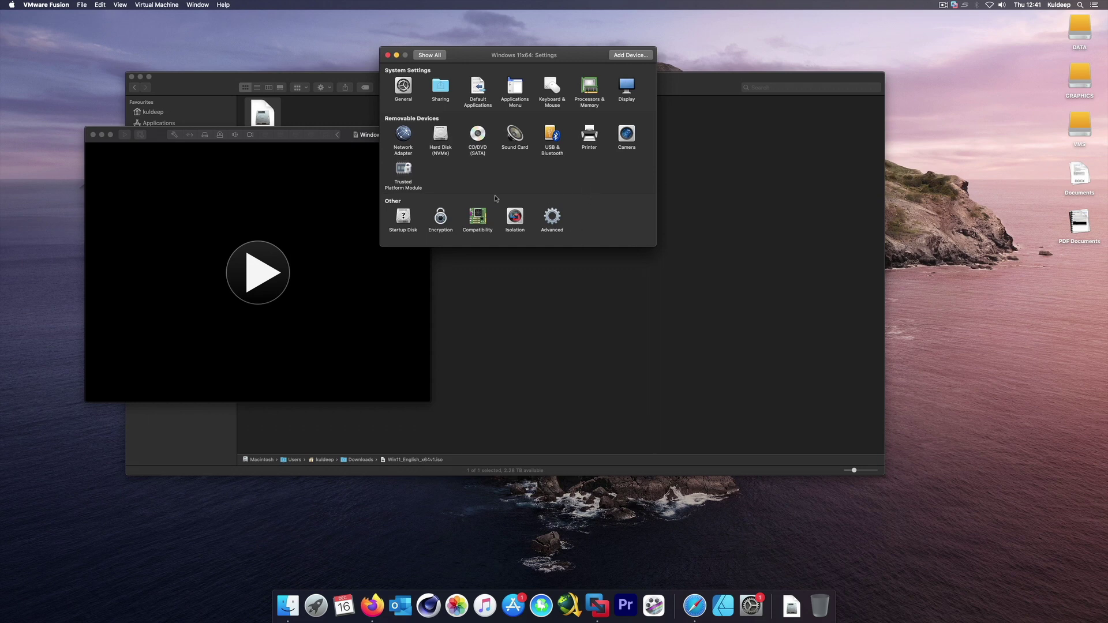
# - Close the virtual machine's settings, then start it and boot from the Windows 11 installation disc
pyautogui.click(388, 54)
pyautogui.click(269, 273)
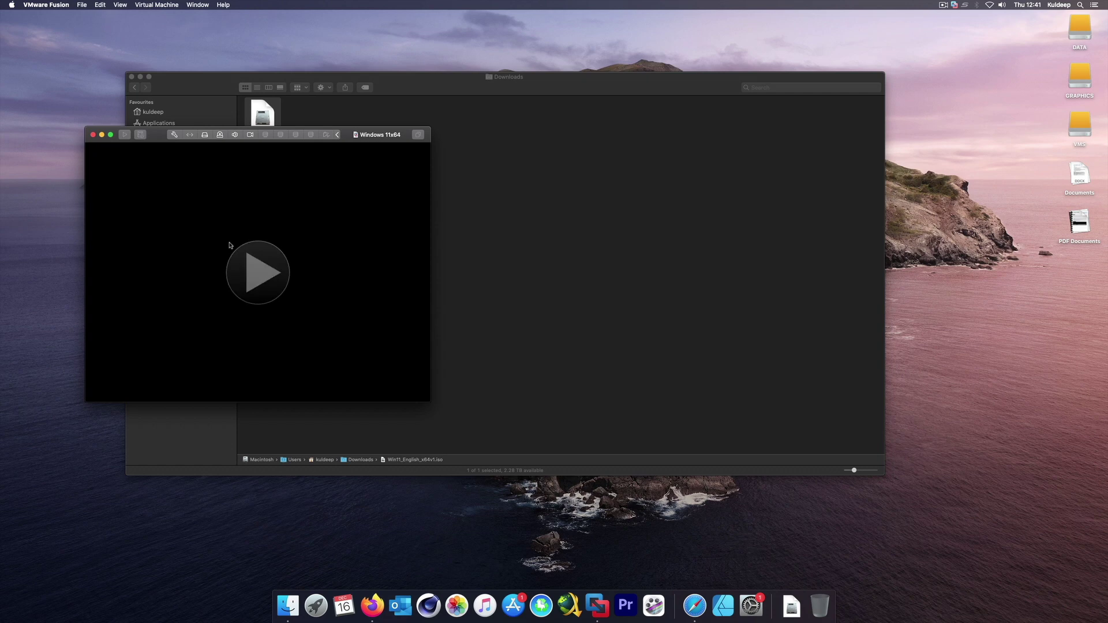
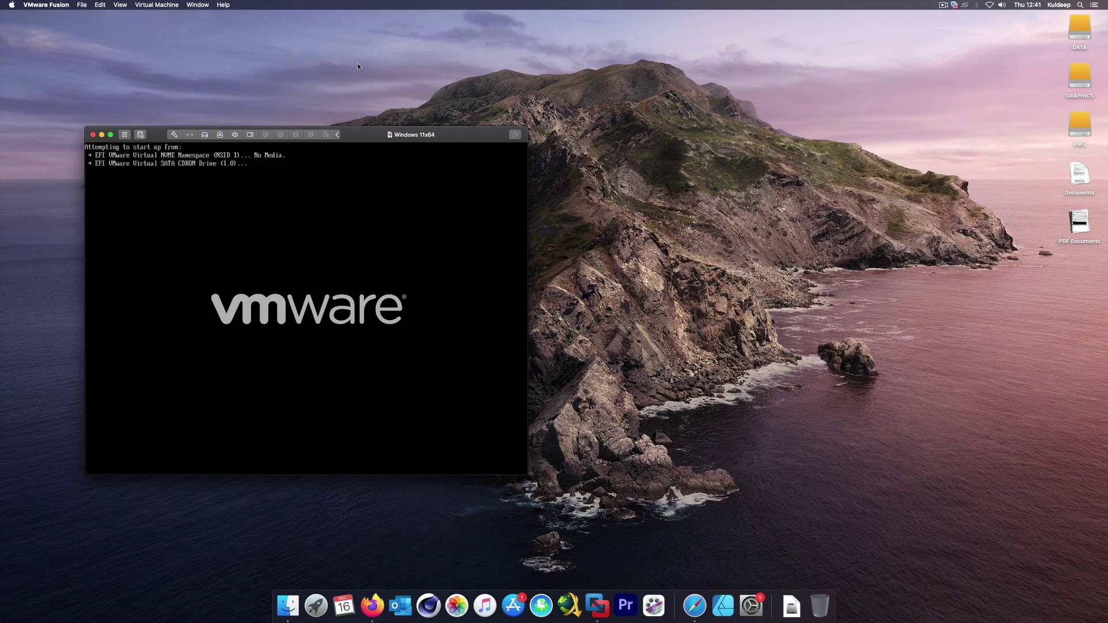
pyautogui.click(306, 216)
pyautogui.press('Return')
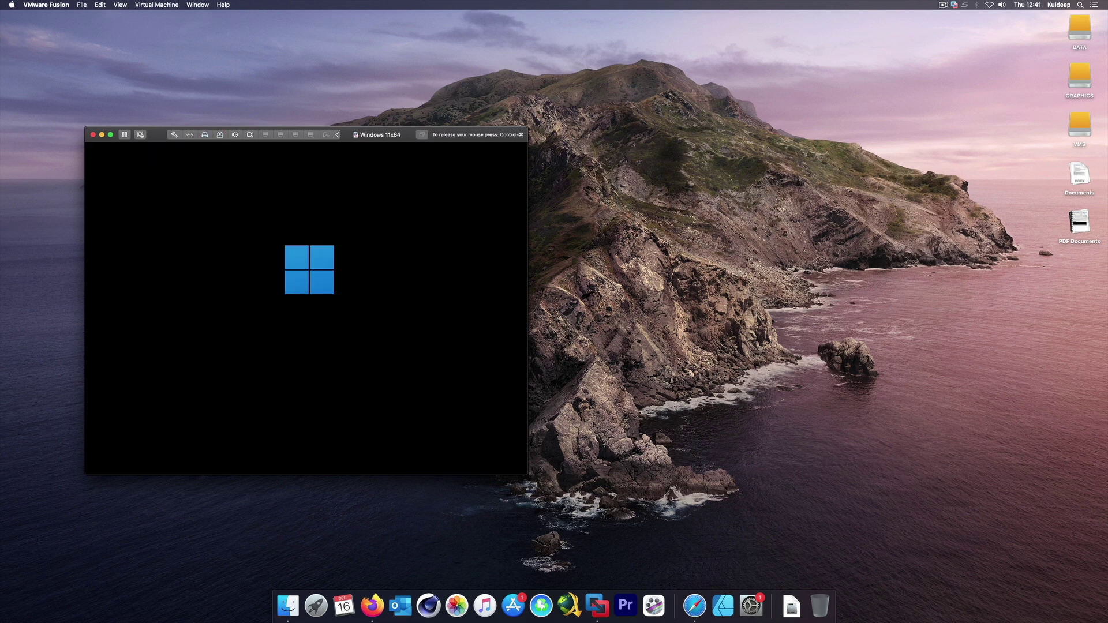
# - Release the mouse from the virtual machine and show its window in full screen
pyautogui.press('ctrl+super')
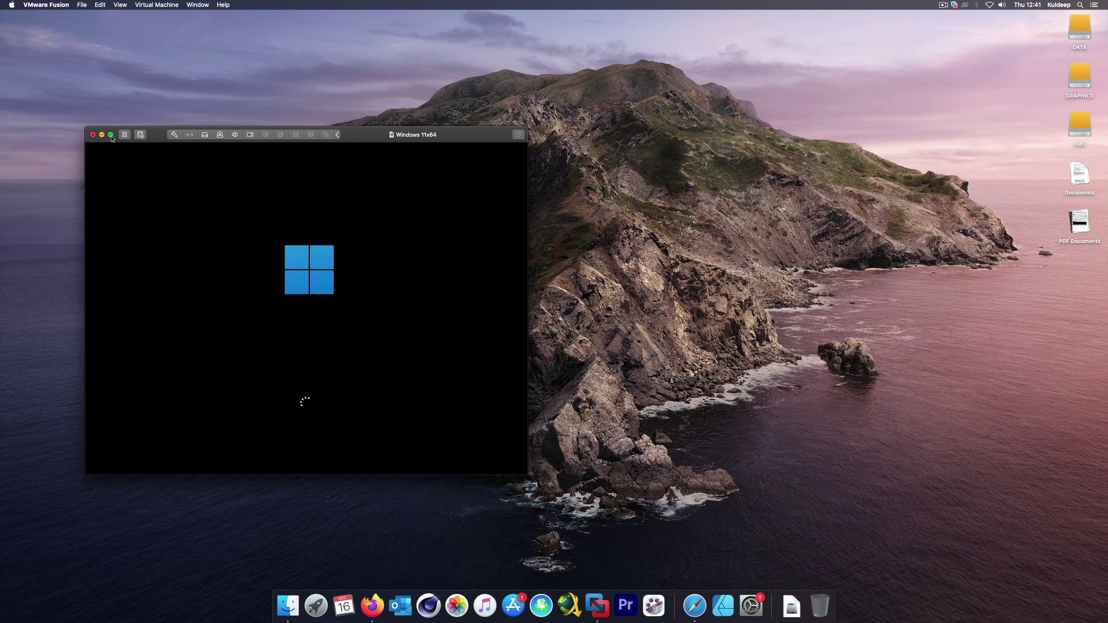
pyautogui.moveTo(112, 139)
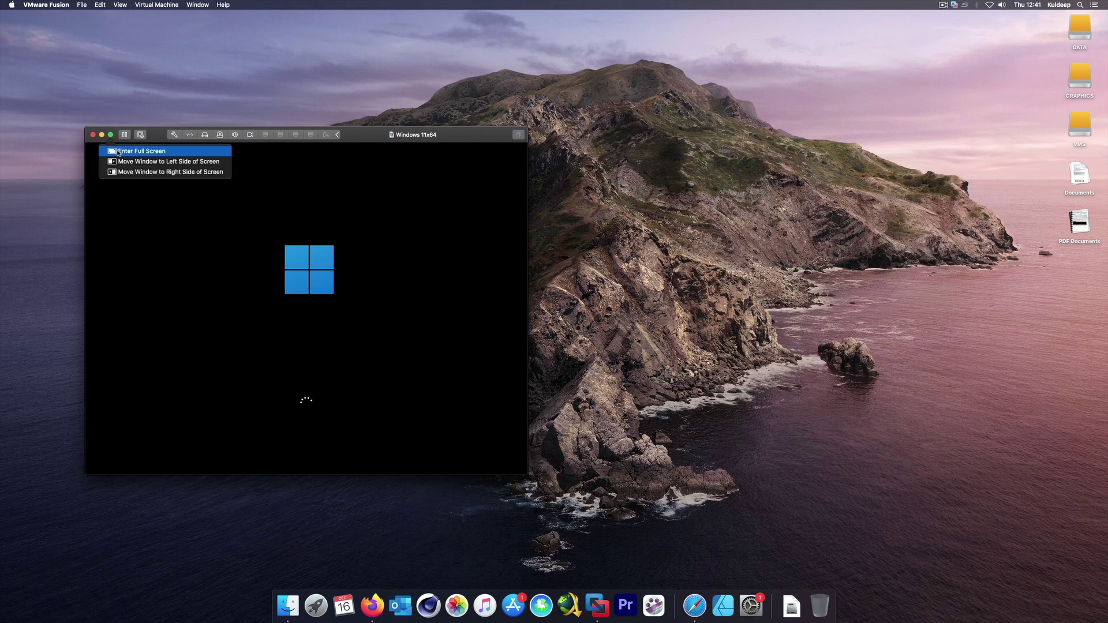
pyautogui.click(118, 152)
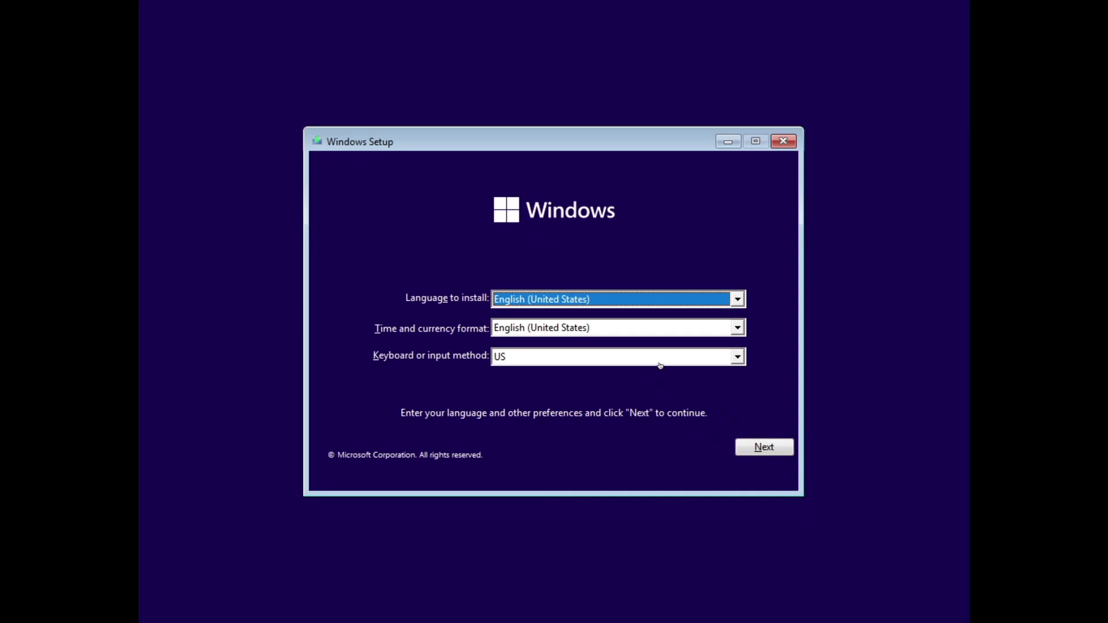
# - Keep English (United States) with the US keyboard as the setup preferences and start the Windows installation
pyautogui.click(701, 361)
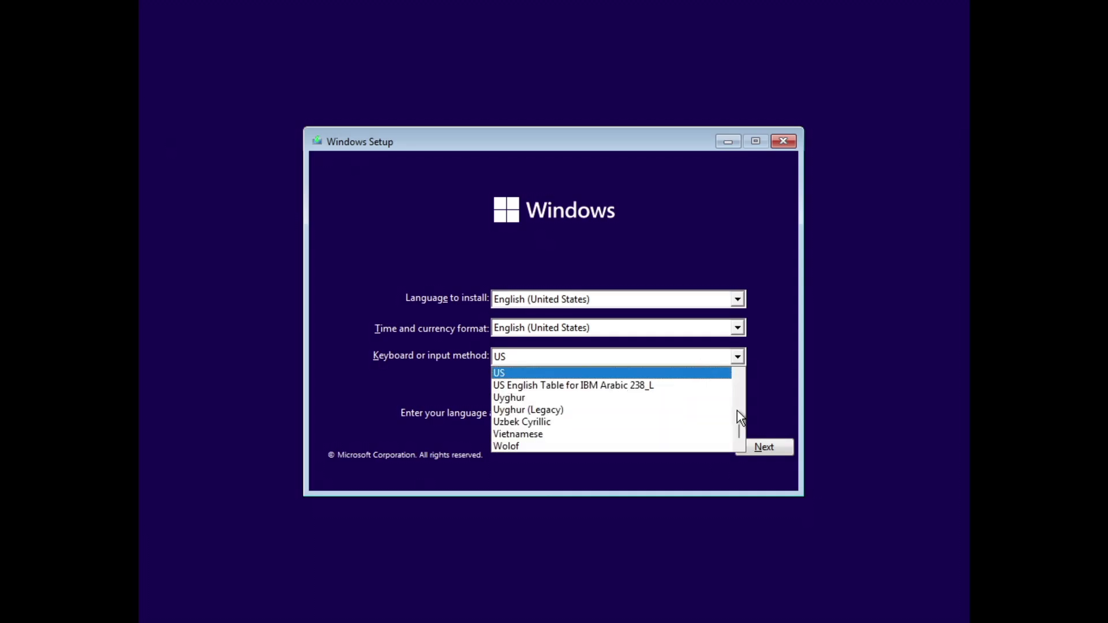
pyautogui.click(757, 400)
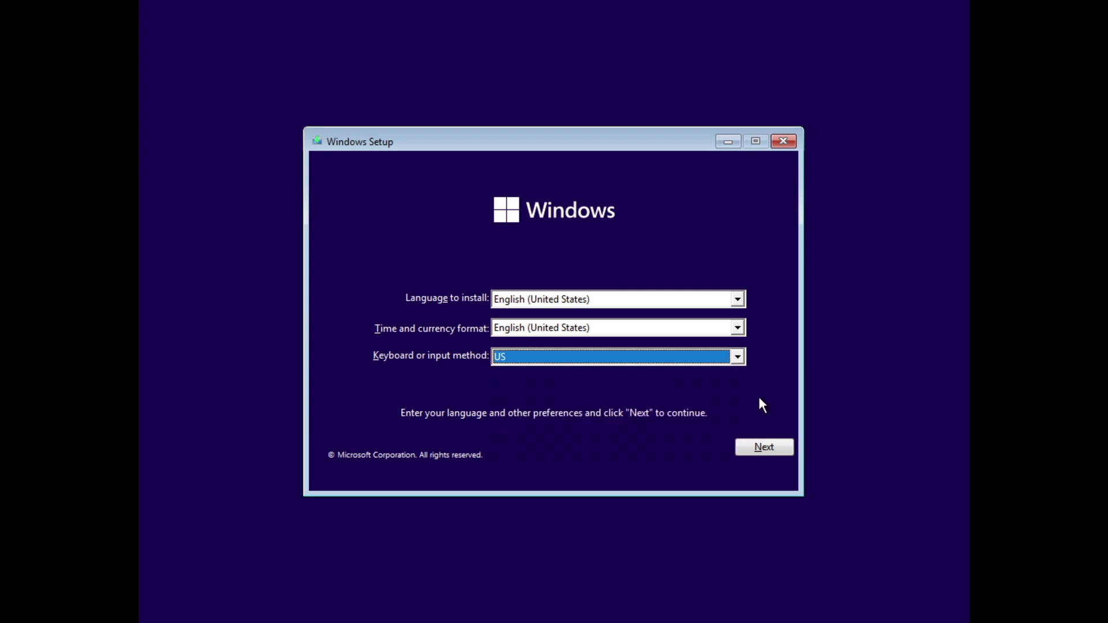
pyautogui.click(768, 444)
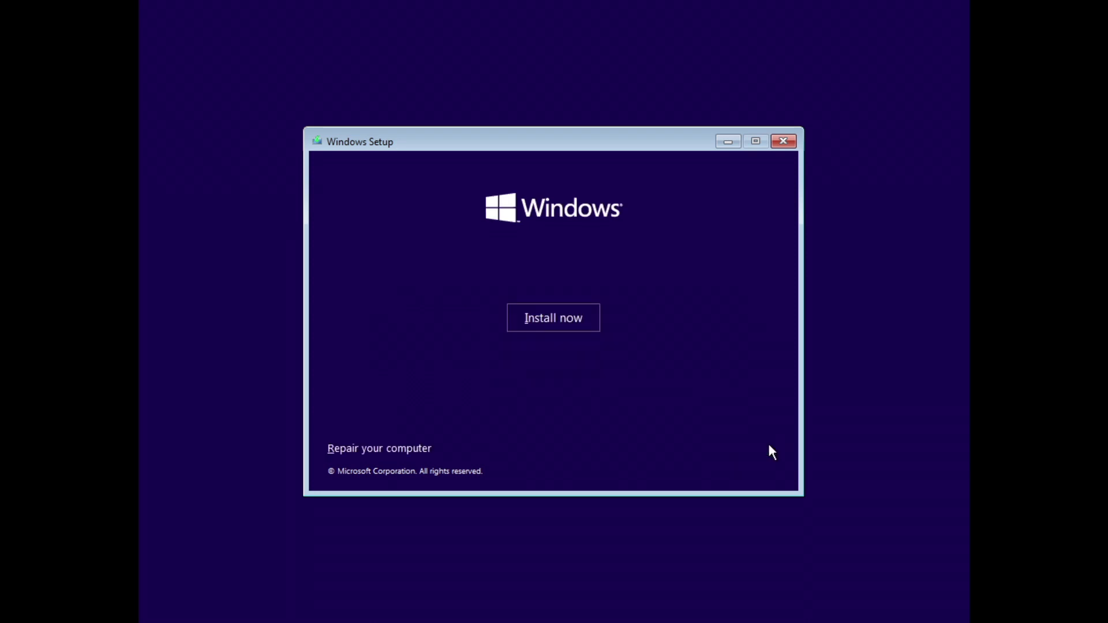
pyautogui.click(568, 319)
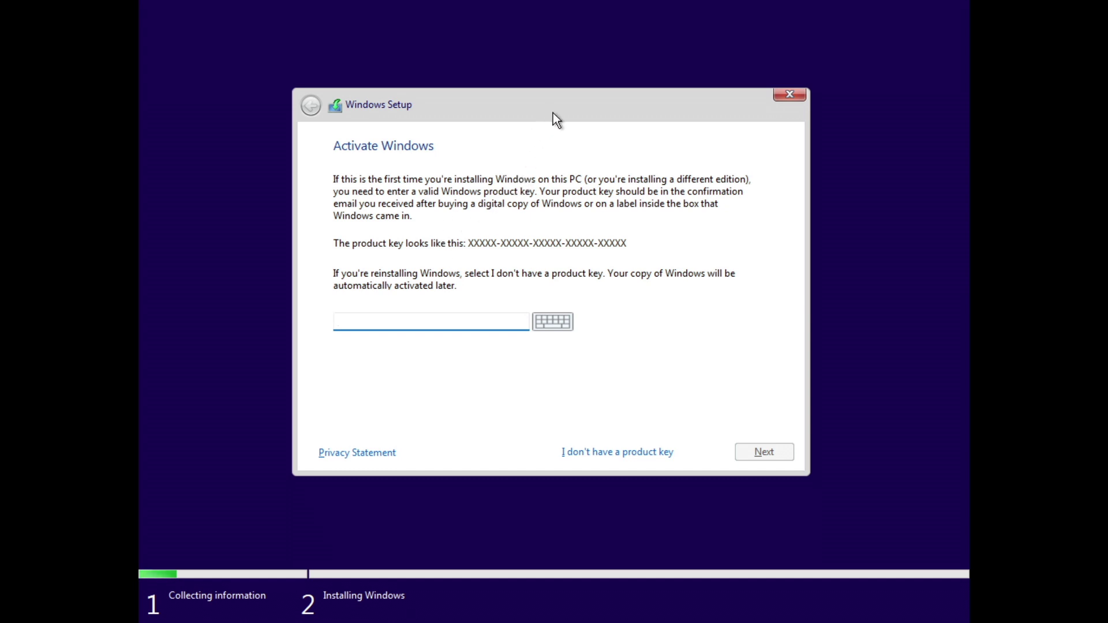
# - Continue without a product key and choose Windows 11 Pro as the edition to install
pyautogui.click(622, 453)
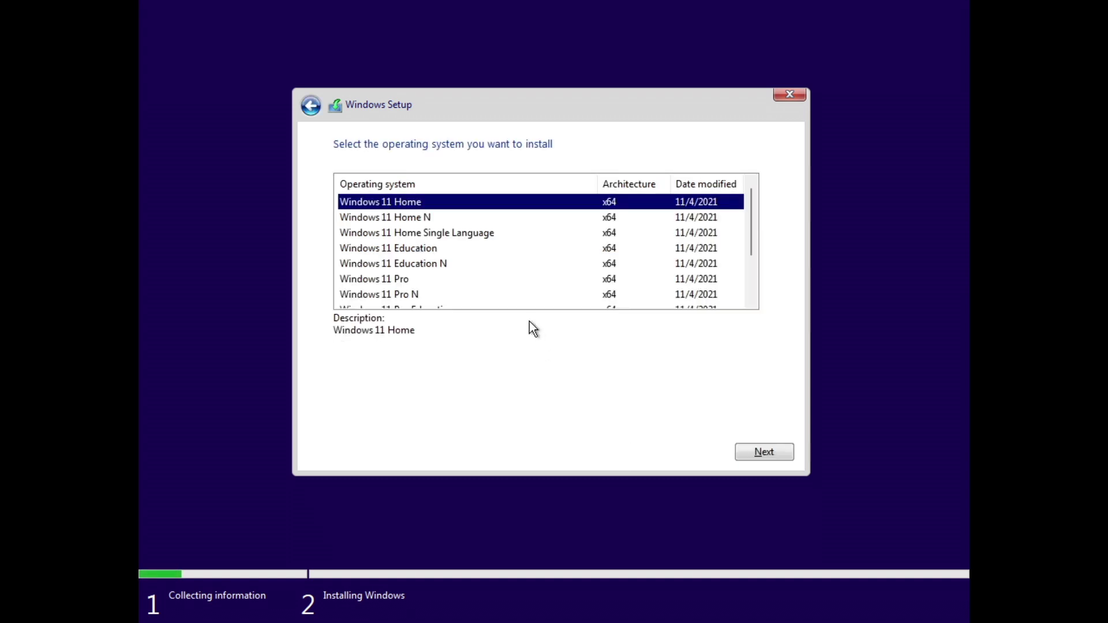
pyautogui.click(399, 281)
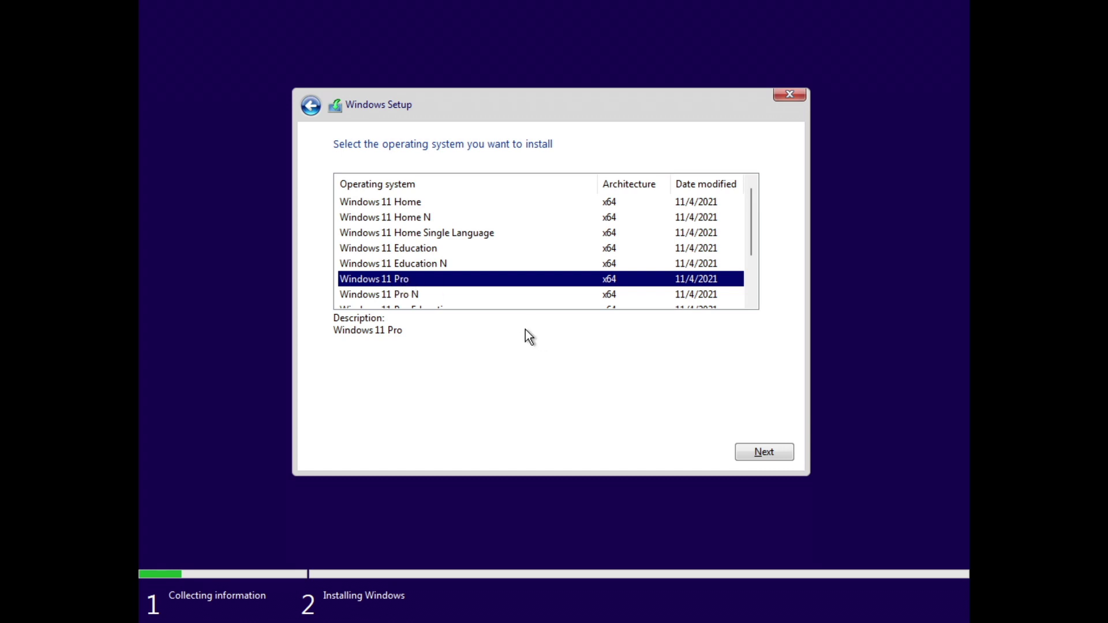
pyautogui.click(761, 451)
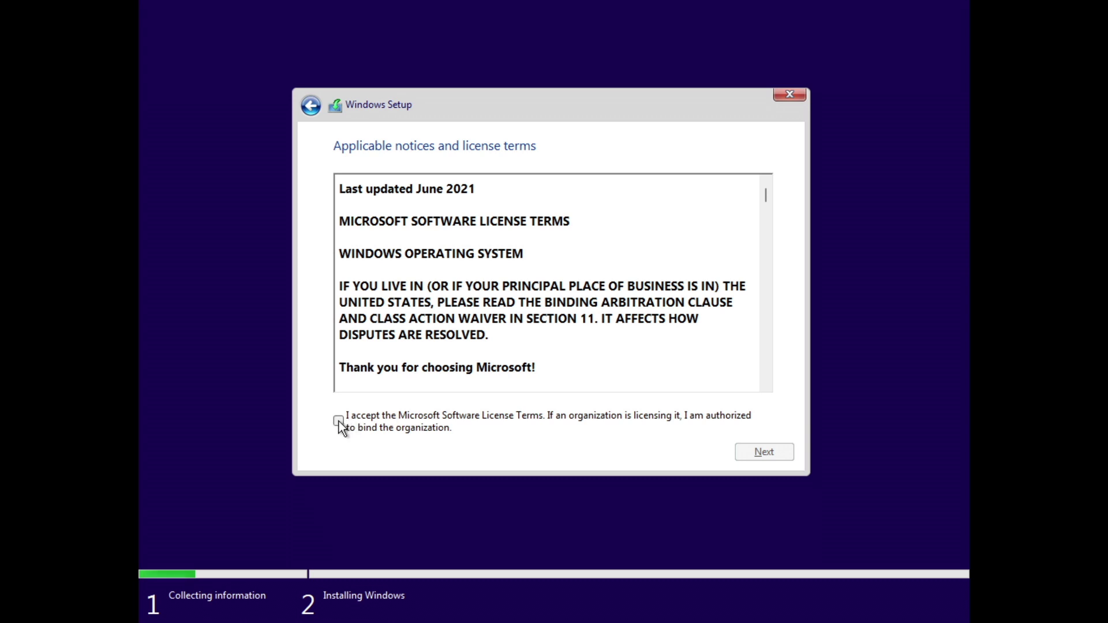
# - Accept the license terms and start a custom Windows-only installation on the Drive 0 unallocated space
pyautogui.click(338, 421)
pyautogui.click(778, 460)
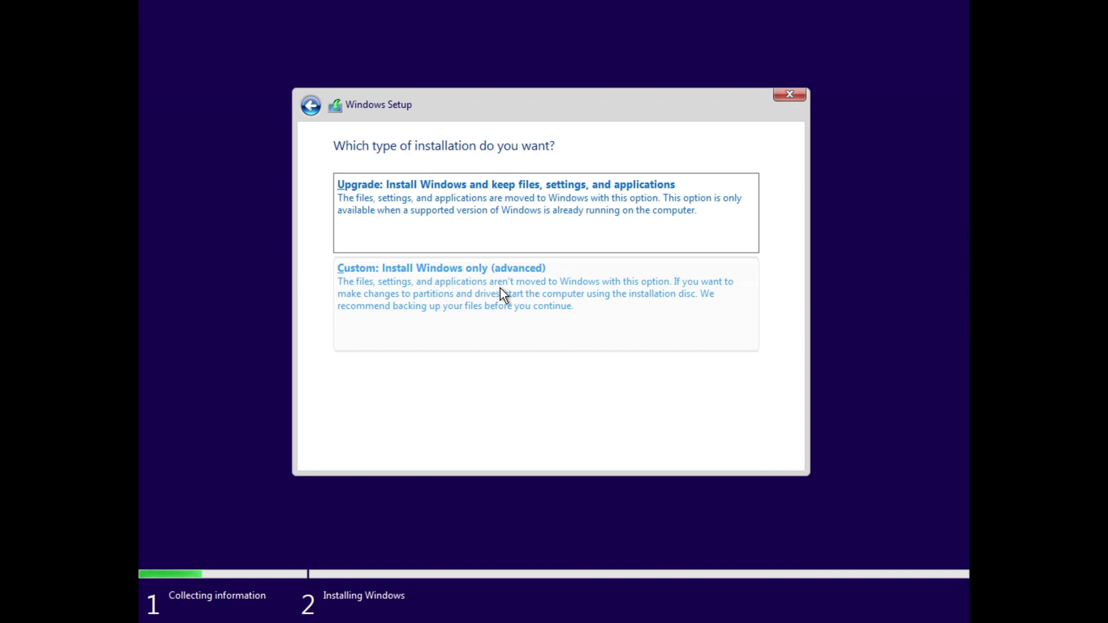
pyautogui.click(477, 289)
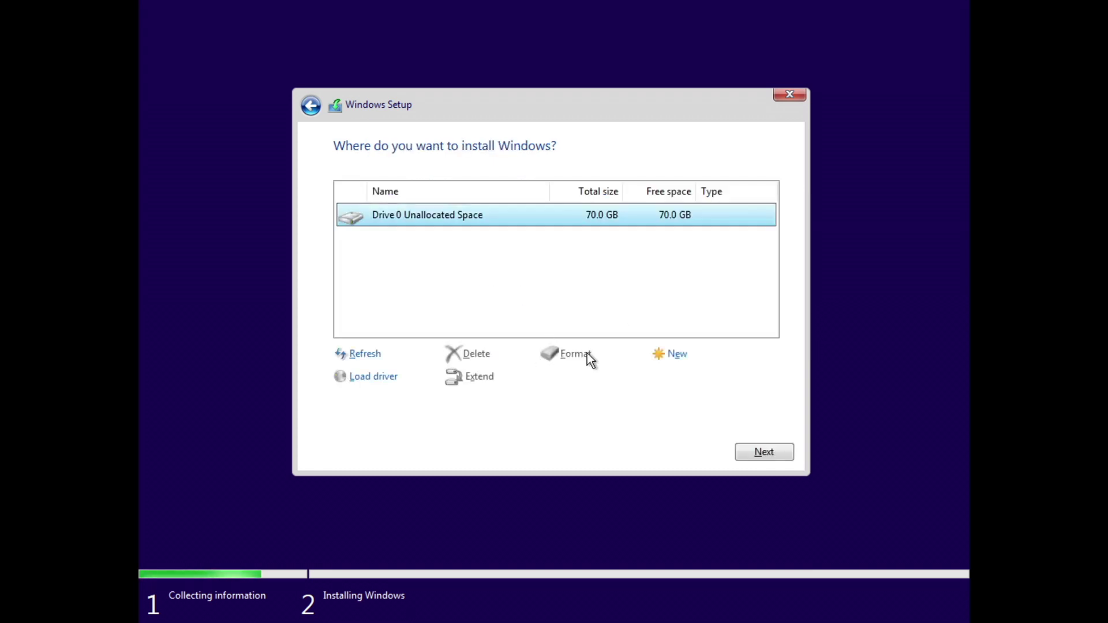
pyautogui.click(757, 452)
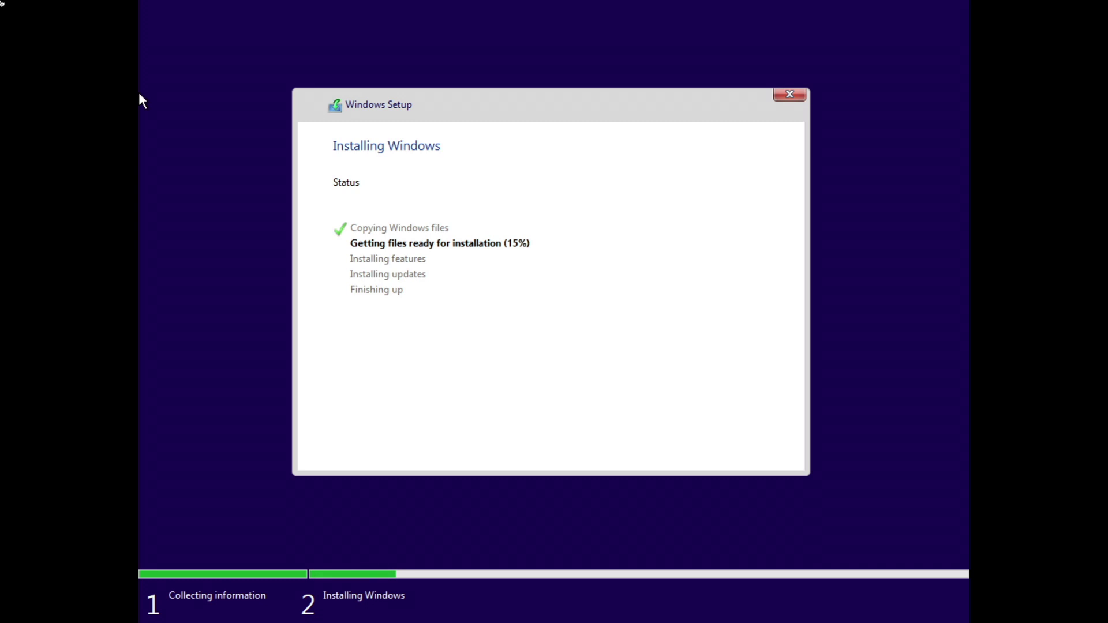
pyautogui.moveTo(81, 3)
pyautogui.click(944, 4)
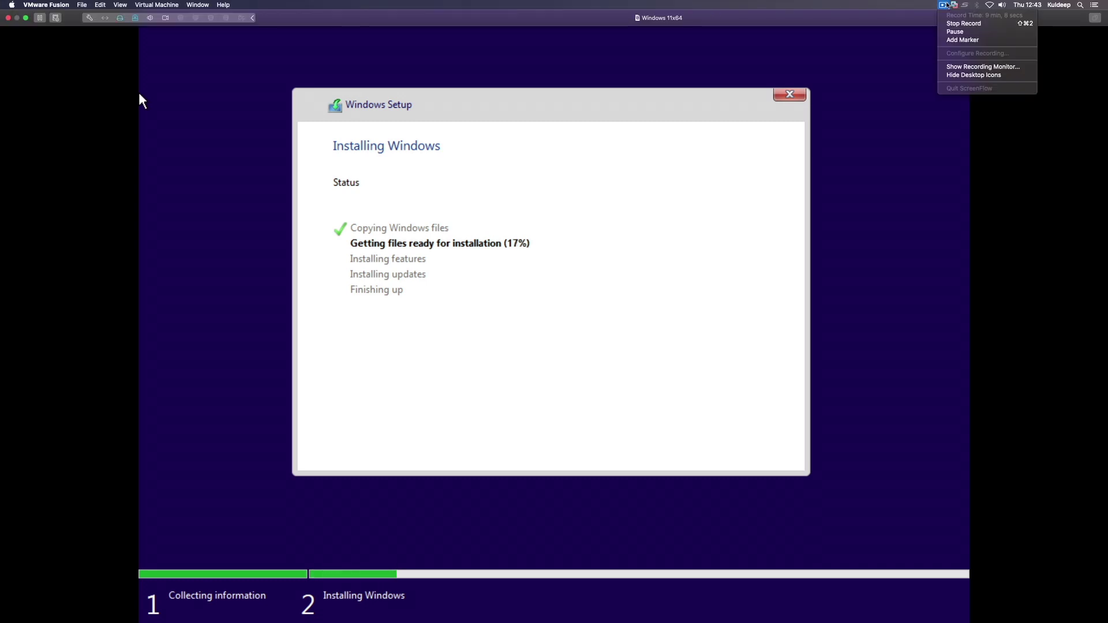
pyautogui.click(956, 31)
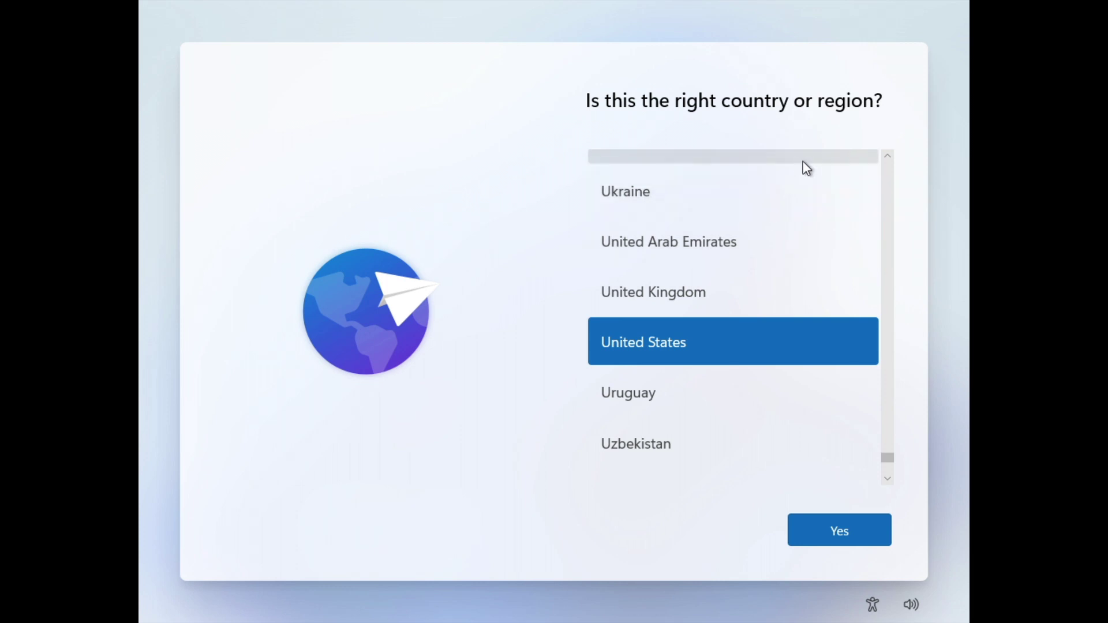
# - Set the region to United Kingdom, accept the US keyboard layout and skip adding a second layout
pyautogui.click(690, 296)
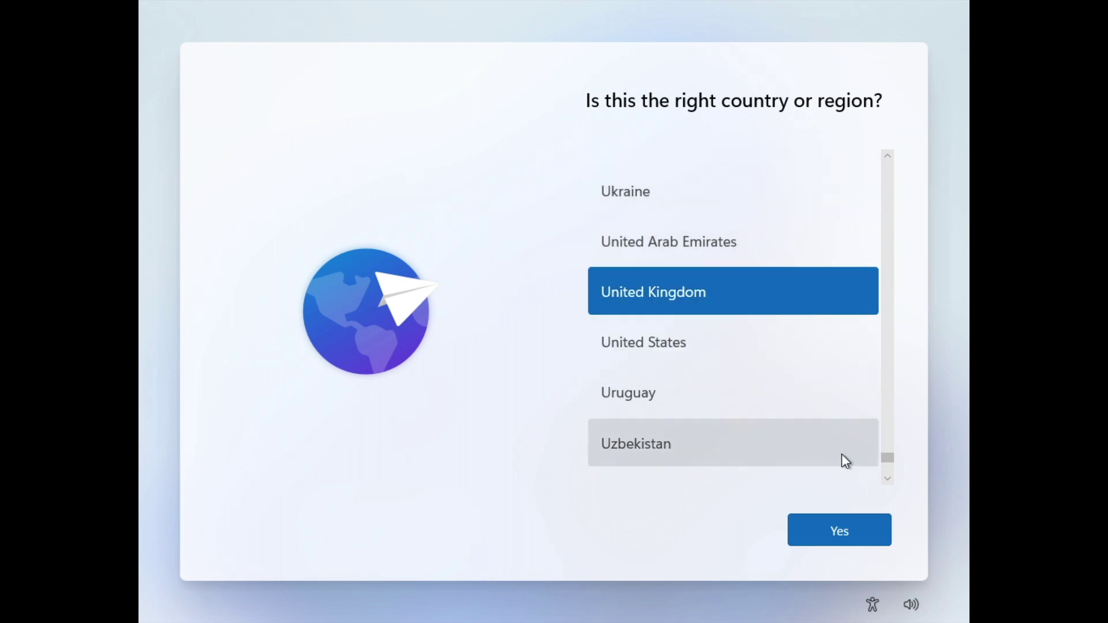
pyautogui.click(838, 526)
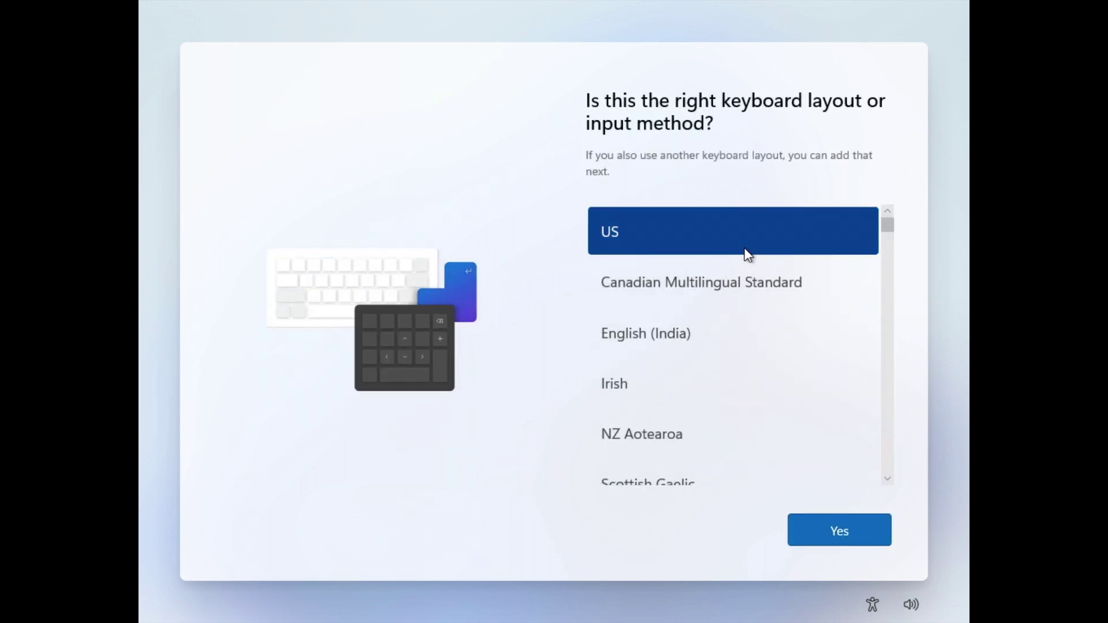
pyautogui.click(836, 530)
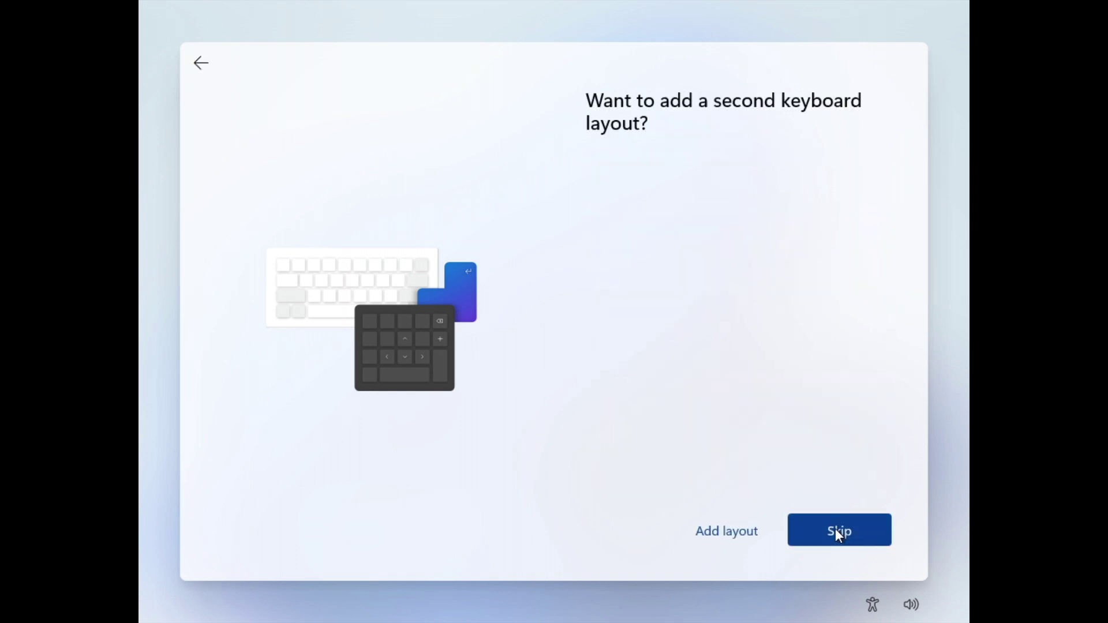
pyautogui.click(818, 535)
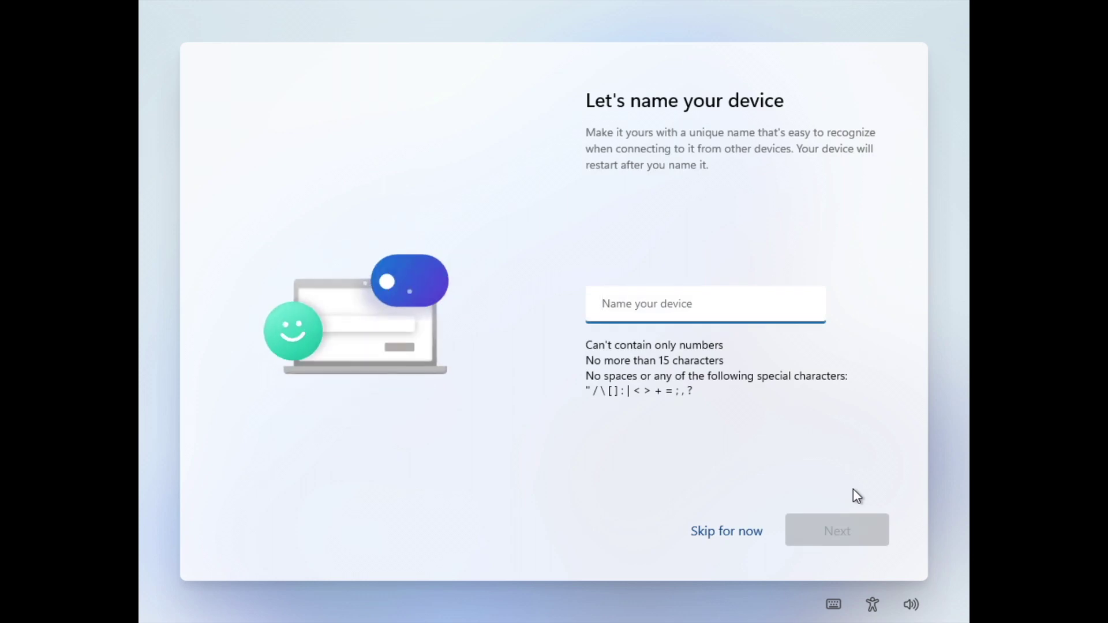
pyautogui.write('E')
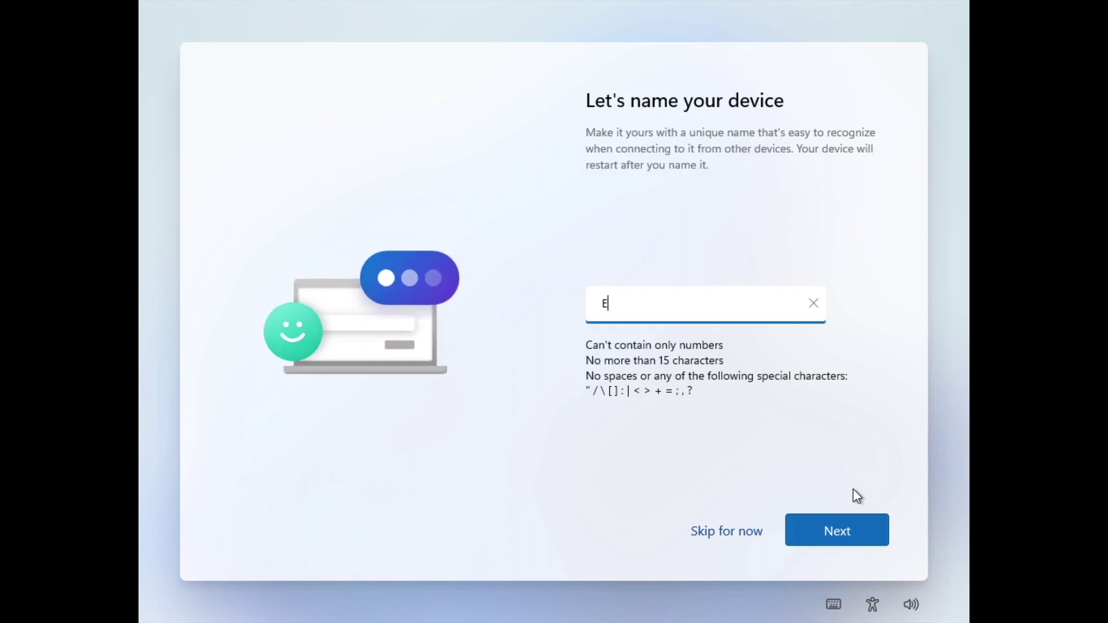
pyautogui.write('VERYTHINGEMBED')
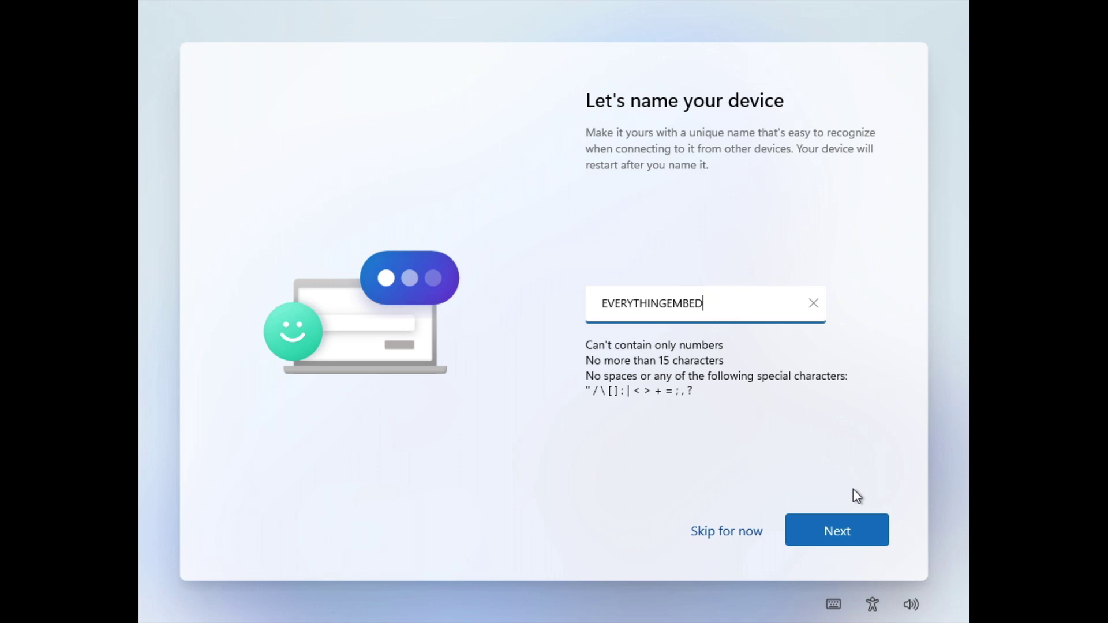
pyautogui.press('BackSpace')
pyautogui.press('BackSpace')
pyautogui.press('BackSpace')
pyautogui.press('BackSpace')
pyautogui.press('BackSpace')
pyautogui.press('BackSpace')
pyautogui.press('BackSpace')
pyautogui.press('BackSpace')
pyautogui.press('BackSpace')
pyautogui.press('BackSpace')
pyautogui.press('BackSpace')
pyautogui.press('BackSpace')
pyautogui.press('BackSpace')
pyautogui.press('BackSpace')
pyautogui.press('BackSpace')
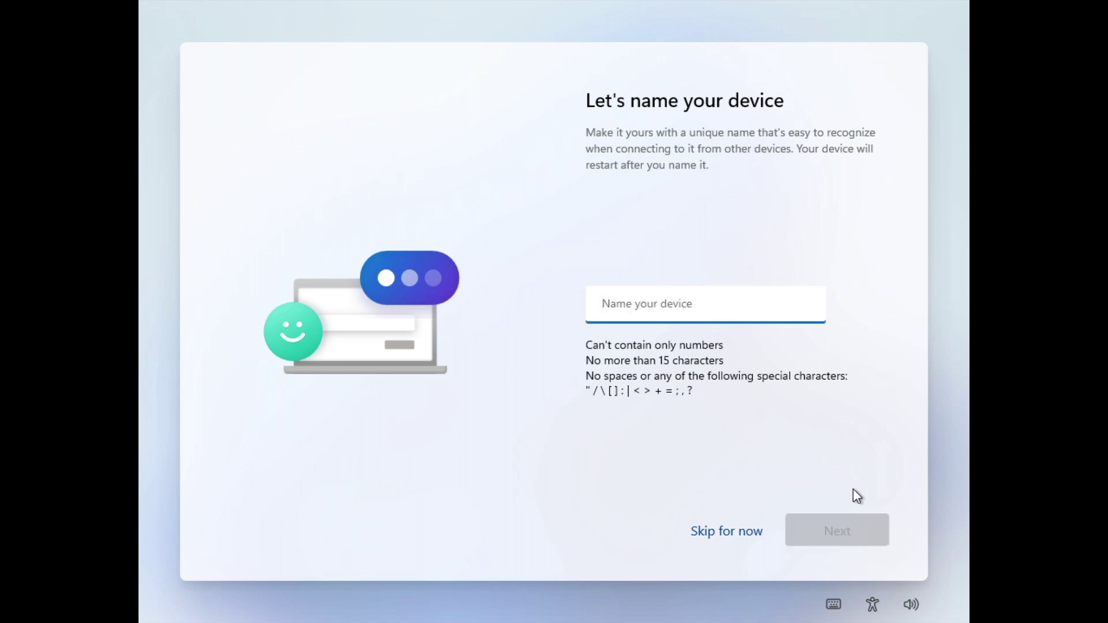
# - Name the device WIN11 and continue the Windows setup
pyautogui.write('WIN11')
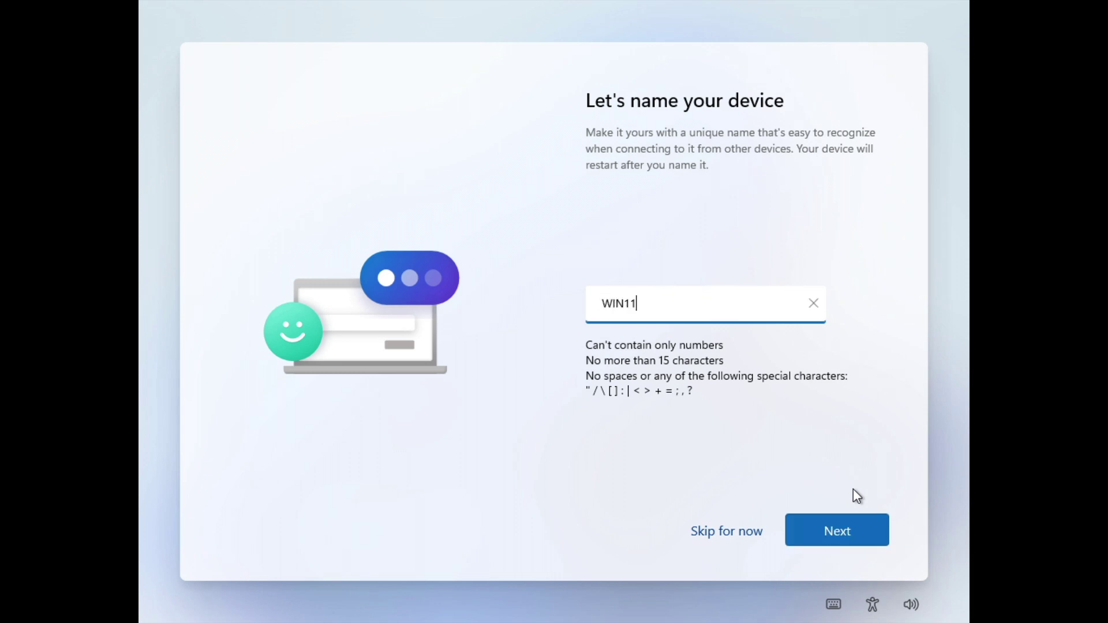
pyautogui.click(838, 530)
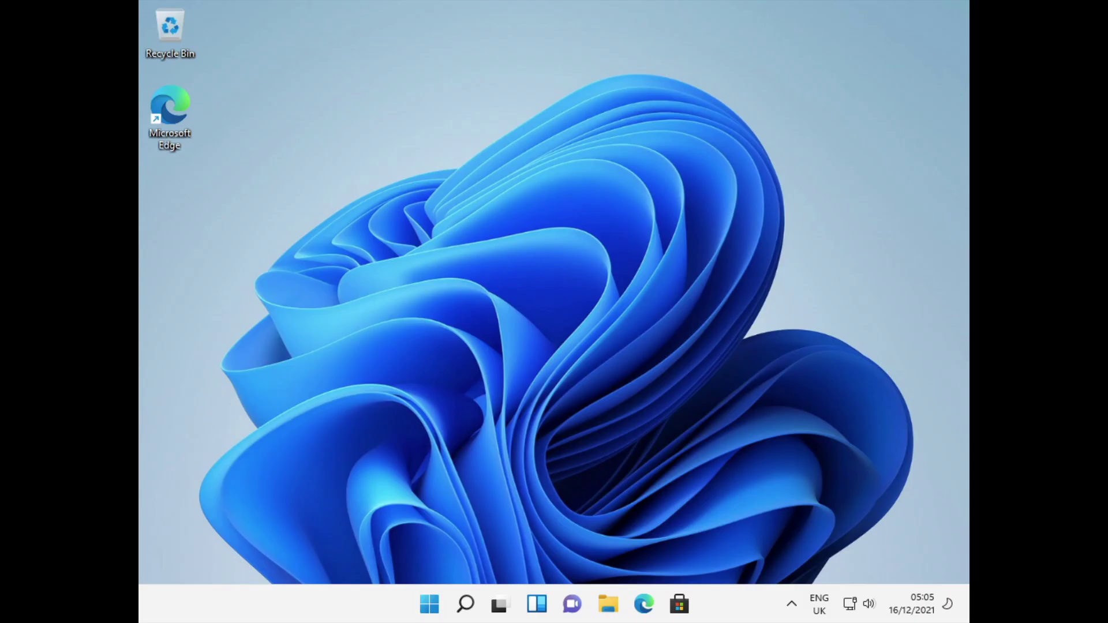
# - Start the VMware Tools installation for the virtual machine and open the VMware Tools disc's files in Windows
pyautogui.press('super')
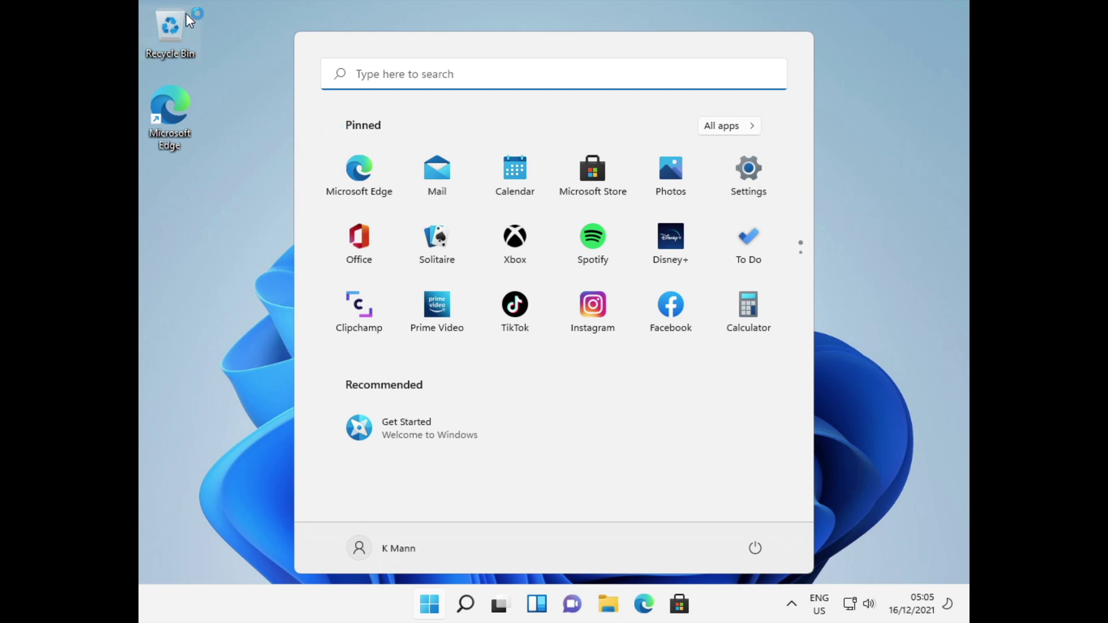
pyautogui.moveTo(28, 3)
pyautogui.click(155, 5)
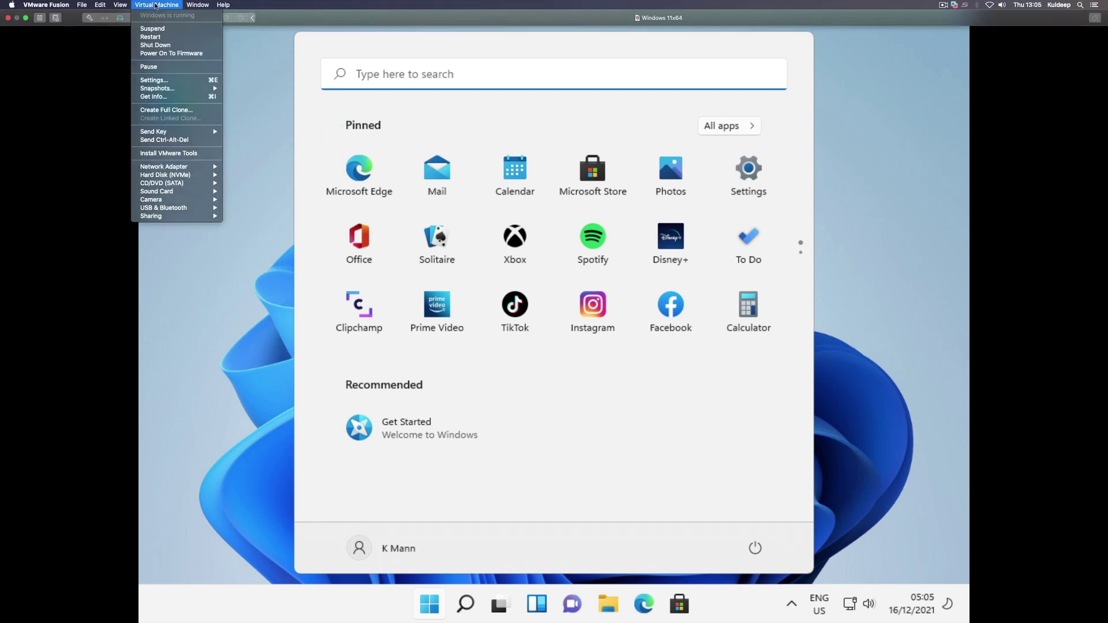
pyautogui.moveTo(195, 180)
pyautogui.click(194, 153)
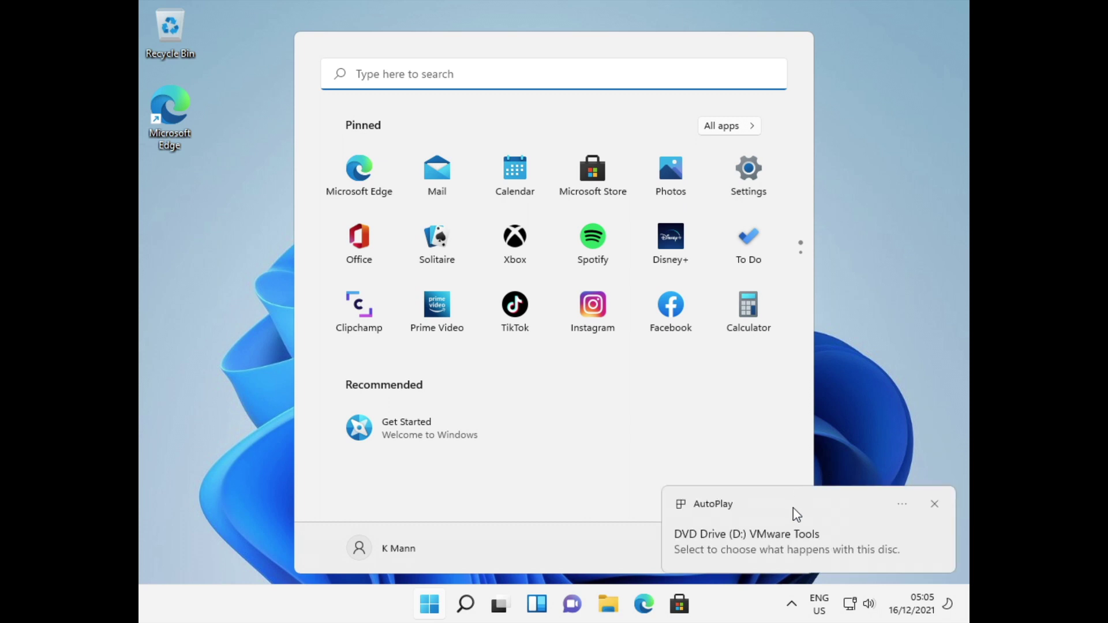
pyautogui.click(786, 537)
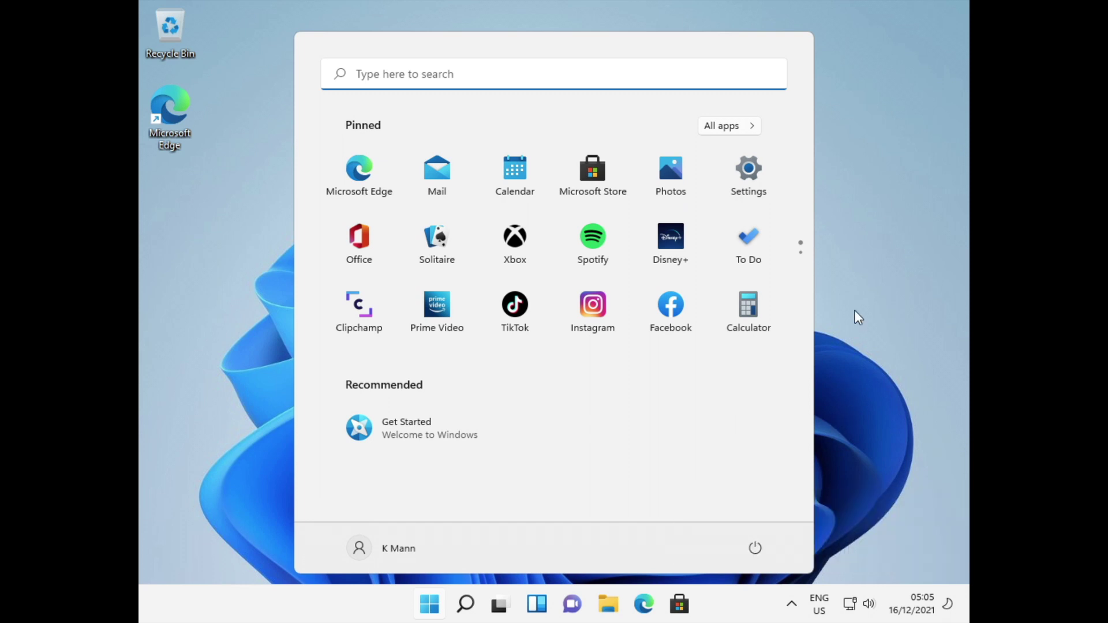
pyautogui.click(779, 219)
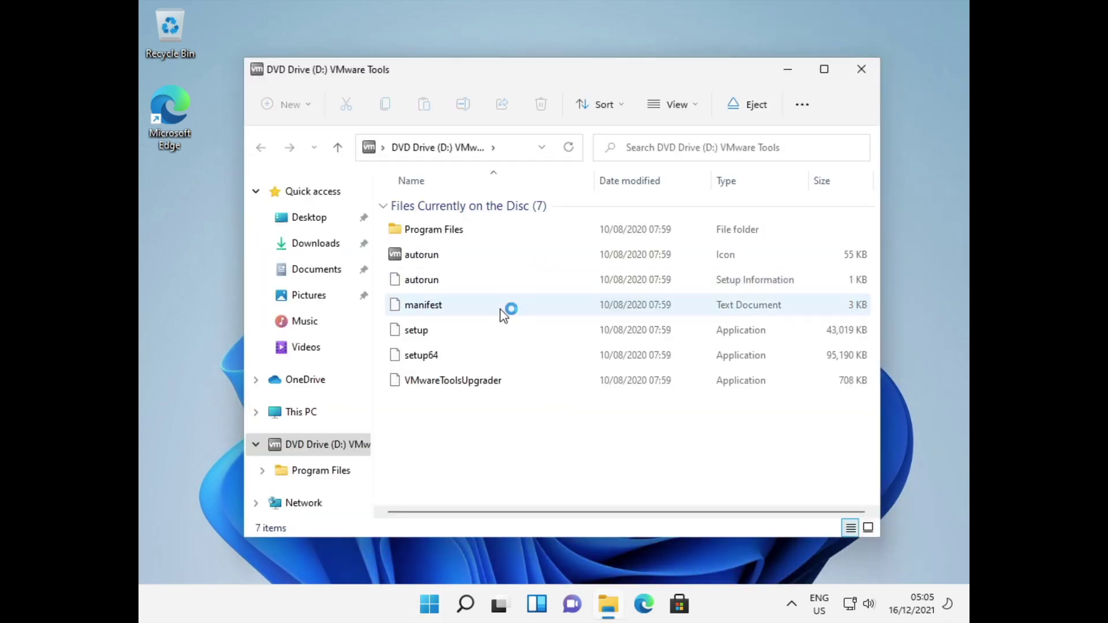
# - Run setup64 from the VMware Tools disc, allow it to make changes and minimize the disc's file window
pyautogui.click(460, 366)
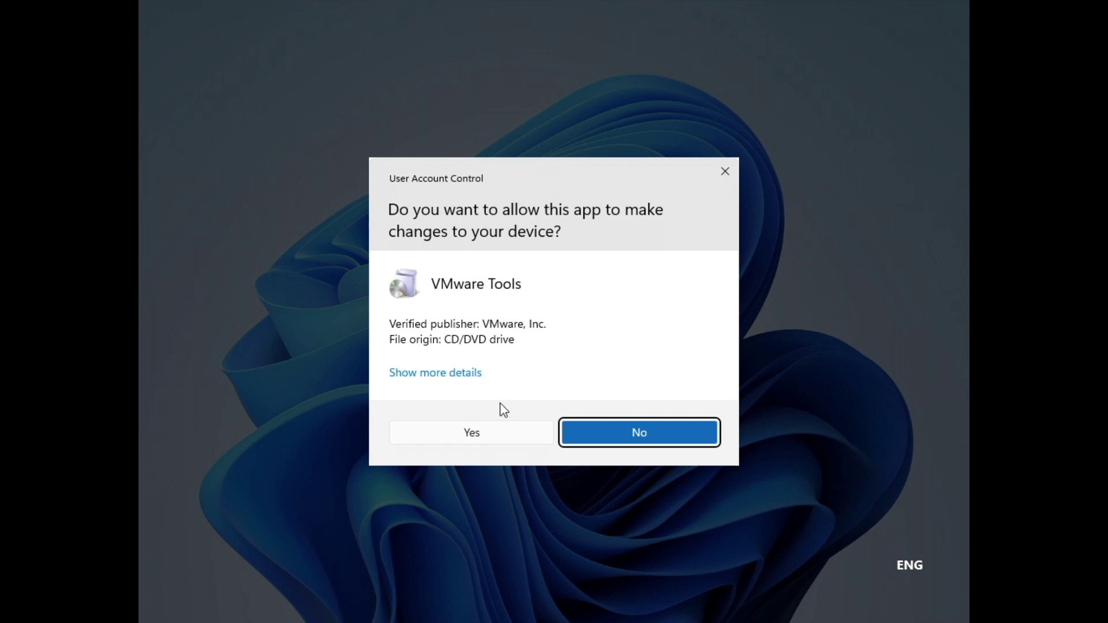
pyautogui.click(495, 430)
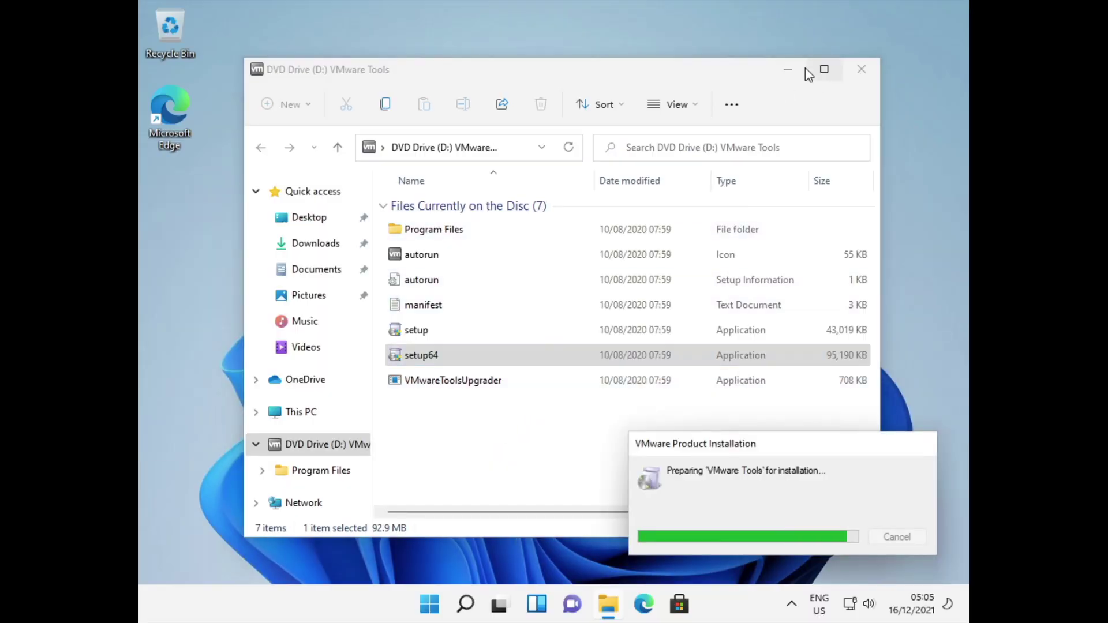
pyautogui.click(789, 69)
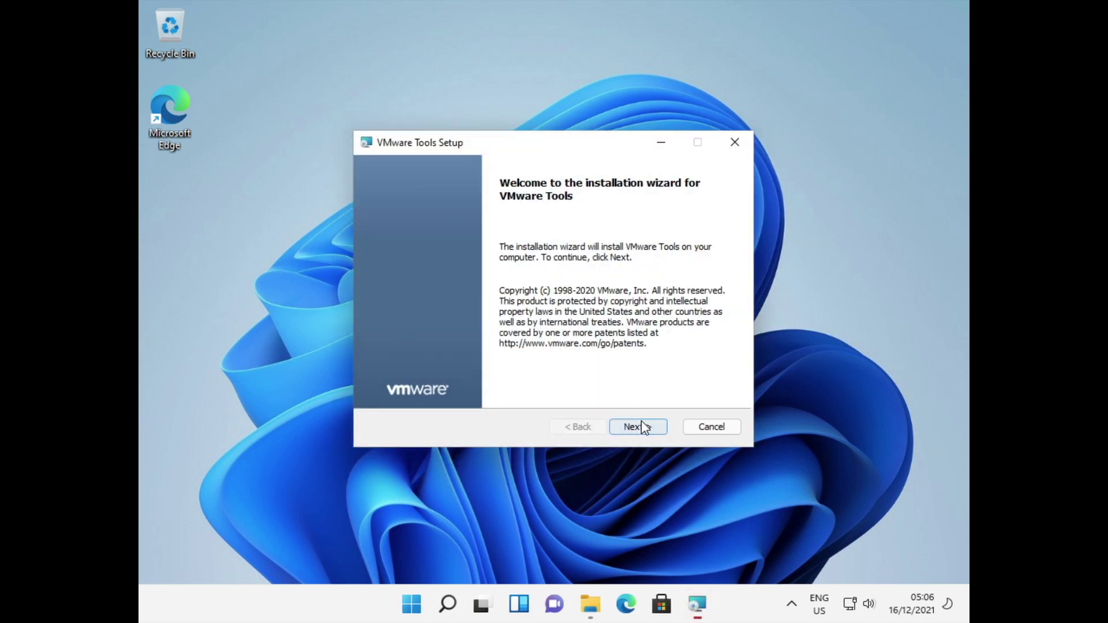
# - Install VMware Tools with the wizard's default choices, finish the setup and restart Windows
pyautogui.click(640, 427)
pyautogui.click(641, 427)
pyautogui.click(654, 427)
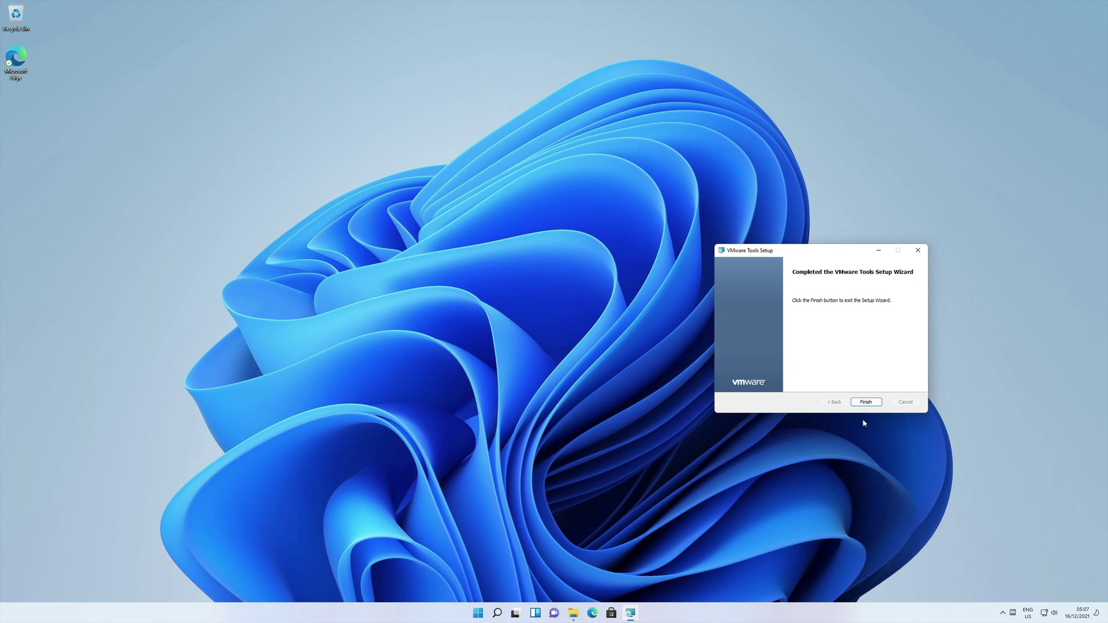
pyautogui.click(868, 403)
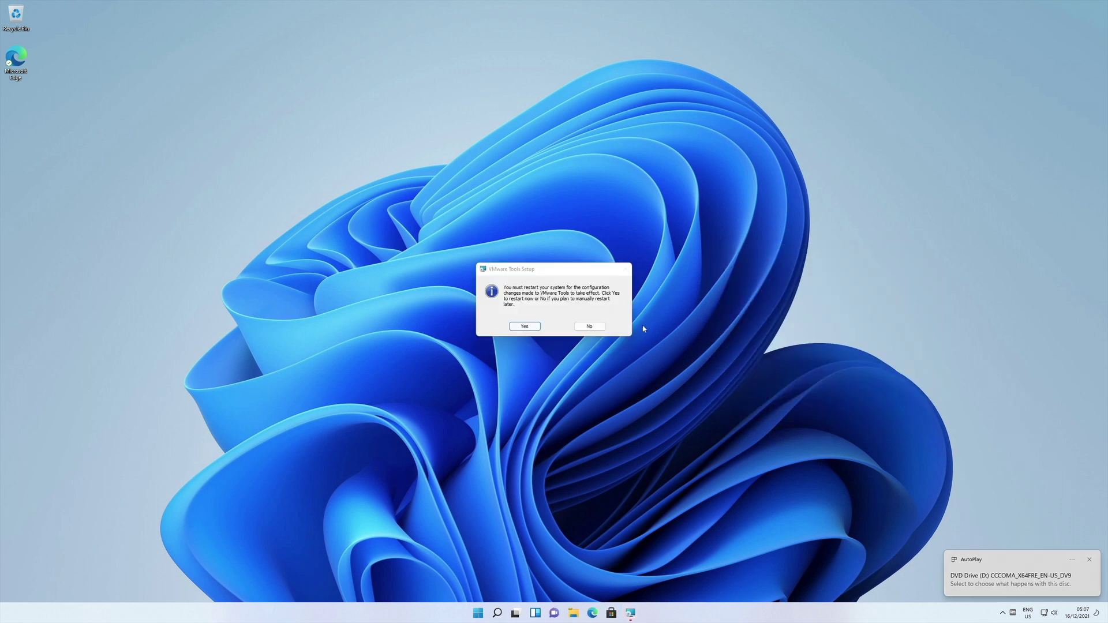
pyautogui.click(535, 328)
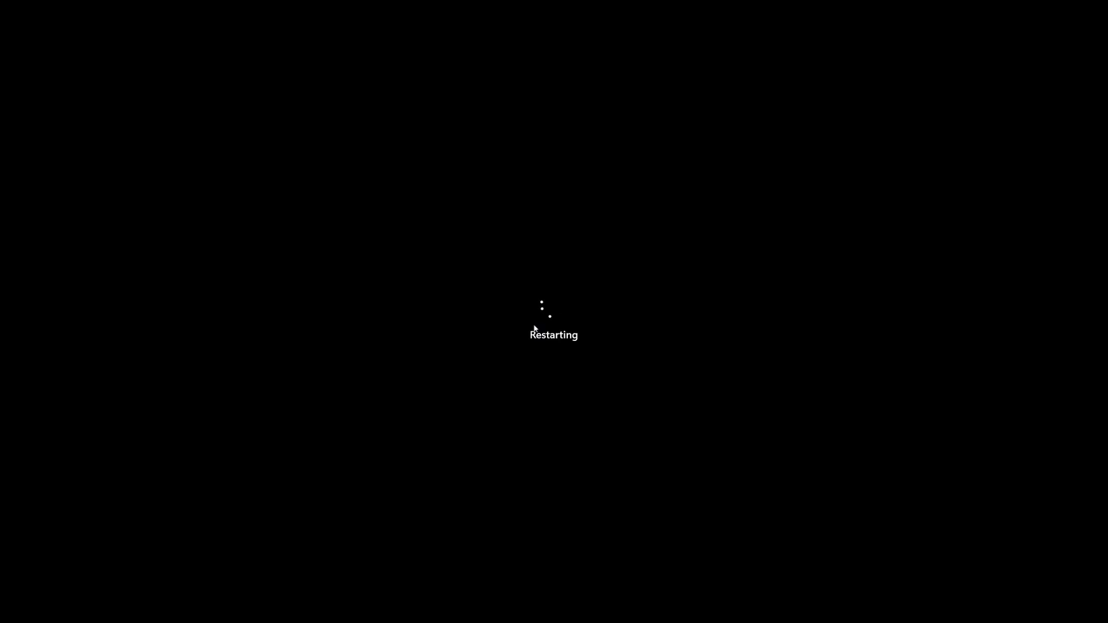